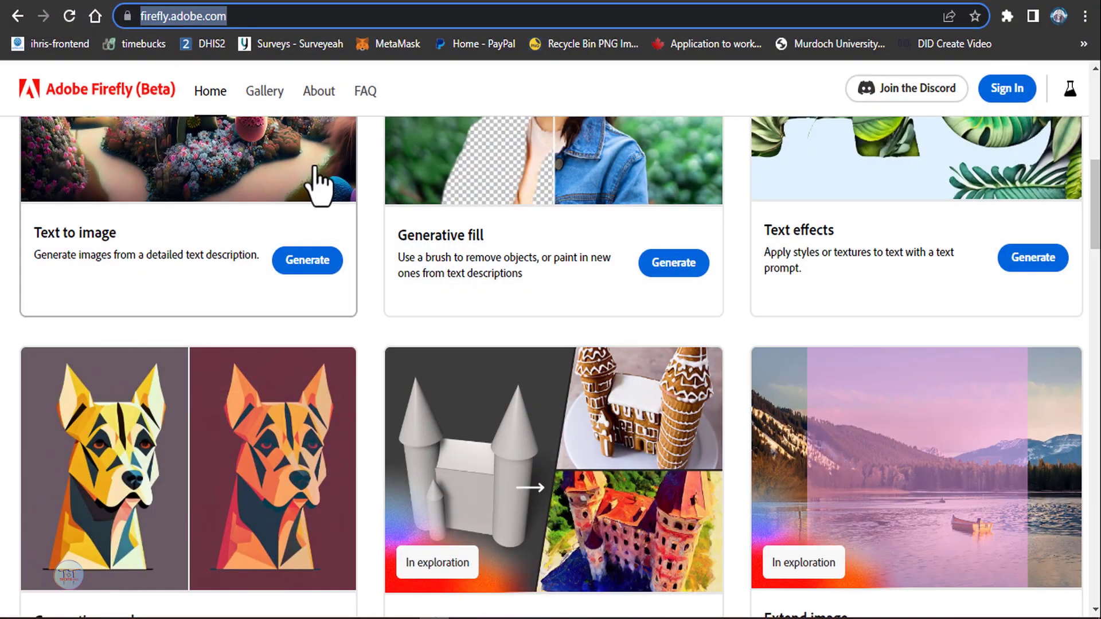
- Browse the tool cards and apply the ink sketch style to the sample portraits
scroll(298, 172, "up", 5)
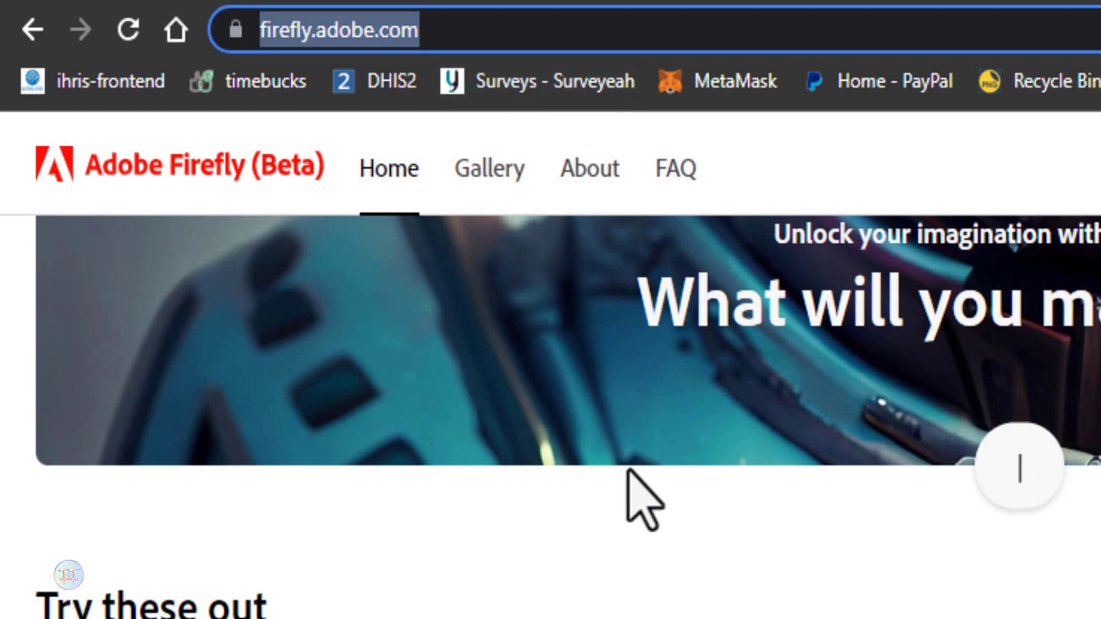
scroll(628, 466, "down", 5)
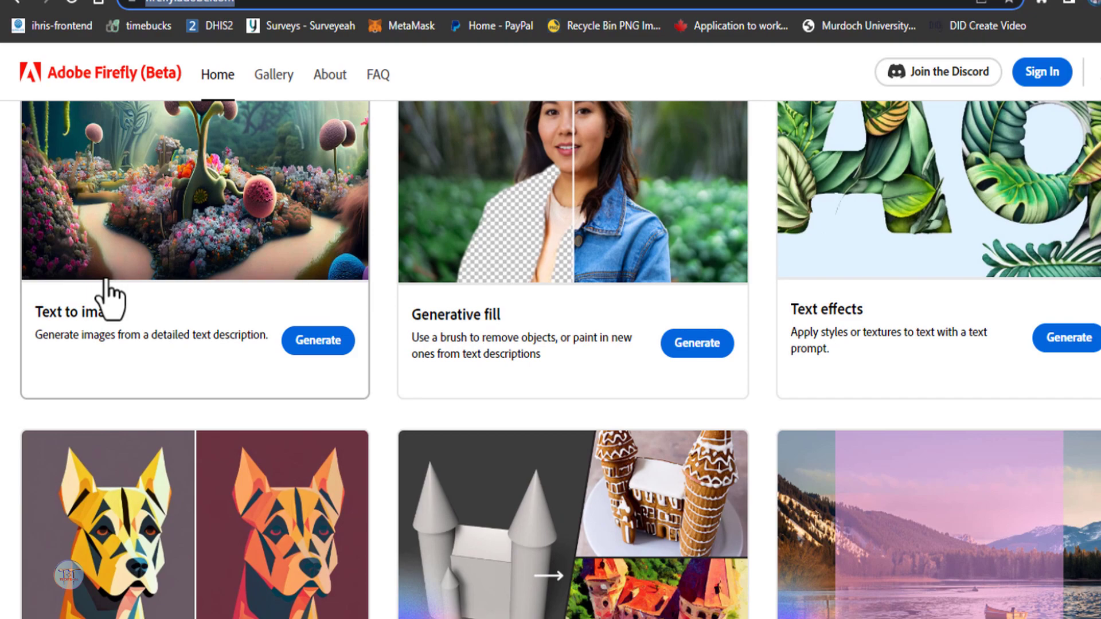
scroll(131, 298, "up", 2)
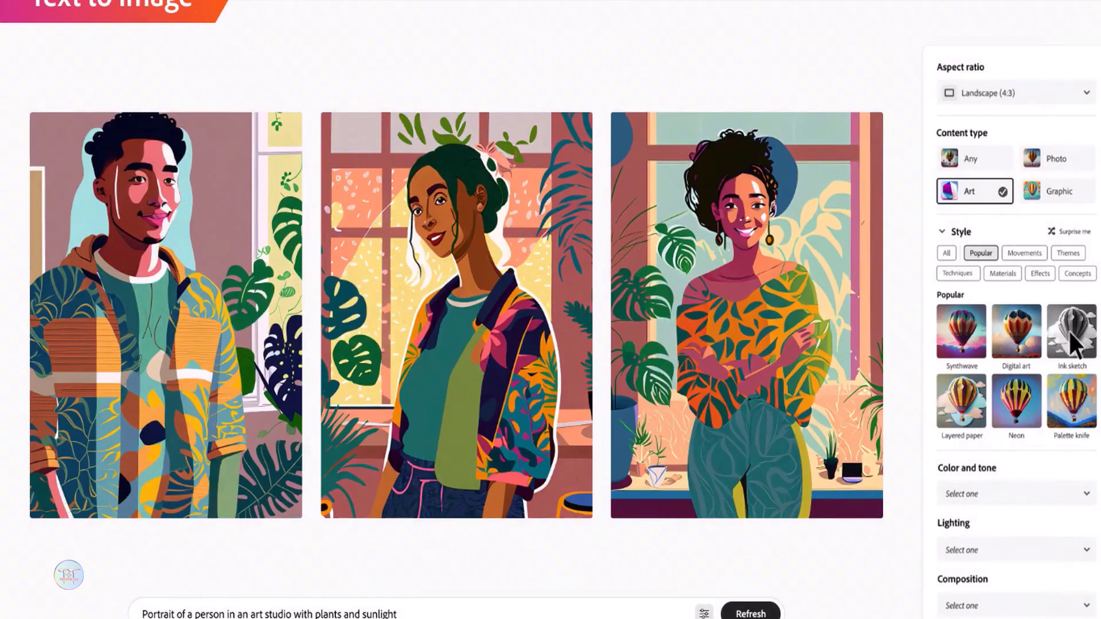
left_click(1069, 334)
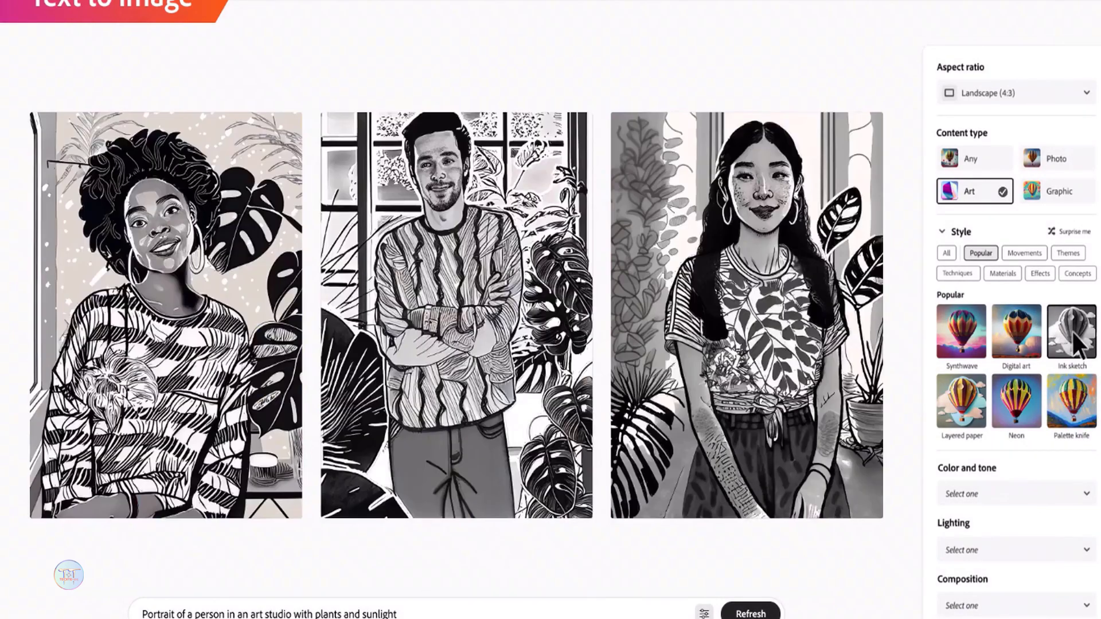
left_click(1081, 168)
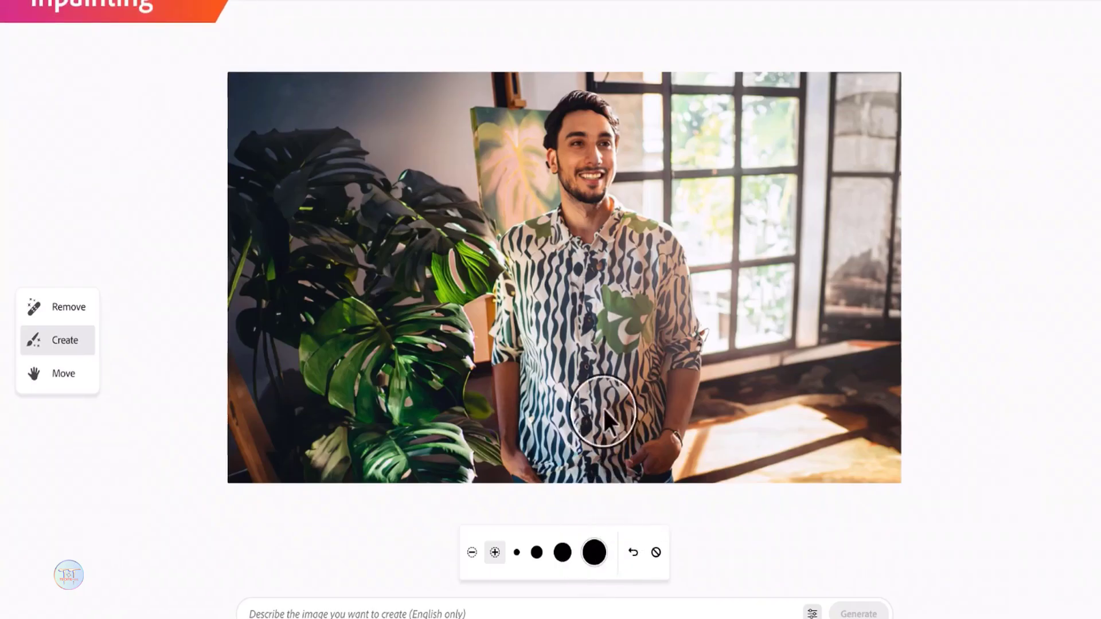
- Mask the portrait's shirt and generate 'A red j' jacket, viewing vest and striped blazer variations
mouse_move(628, 483)
left_mouse_down()
mouse_move(704, 360)
mouse_move(624, 204)
left_mouse_up()
mouse_move(611, 282)
left_mouse_down()
mouse_move(555, 327)
mouse_move(638, 355)
left_mouse_up()
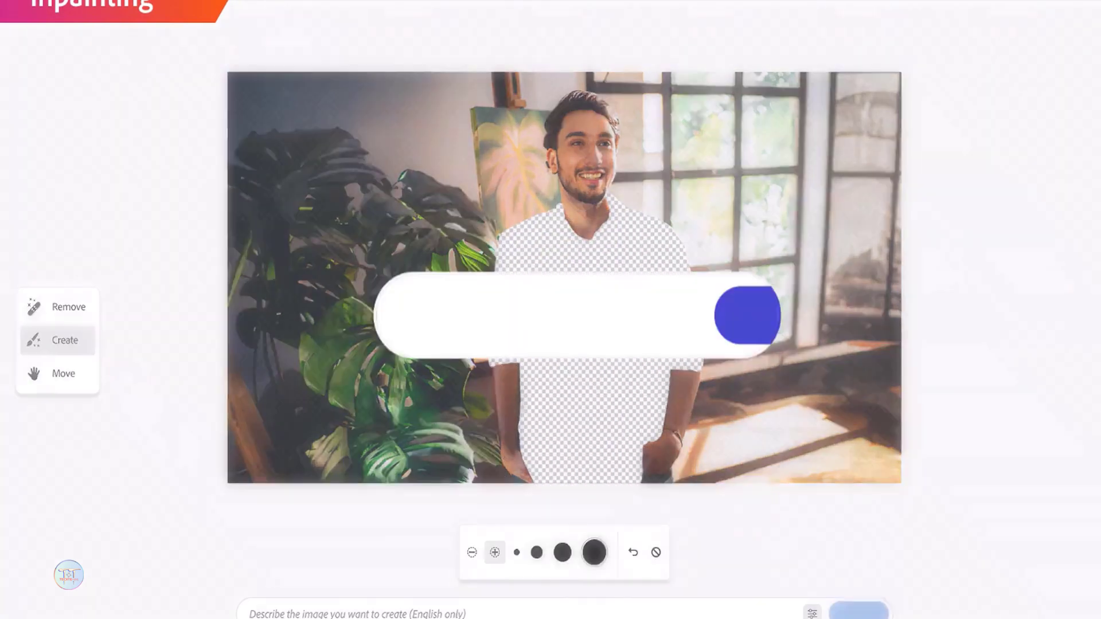
type("A red jacket")
left_click(758, 339)
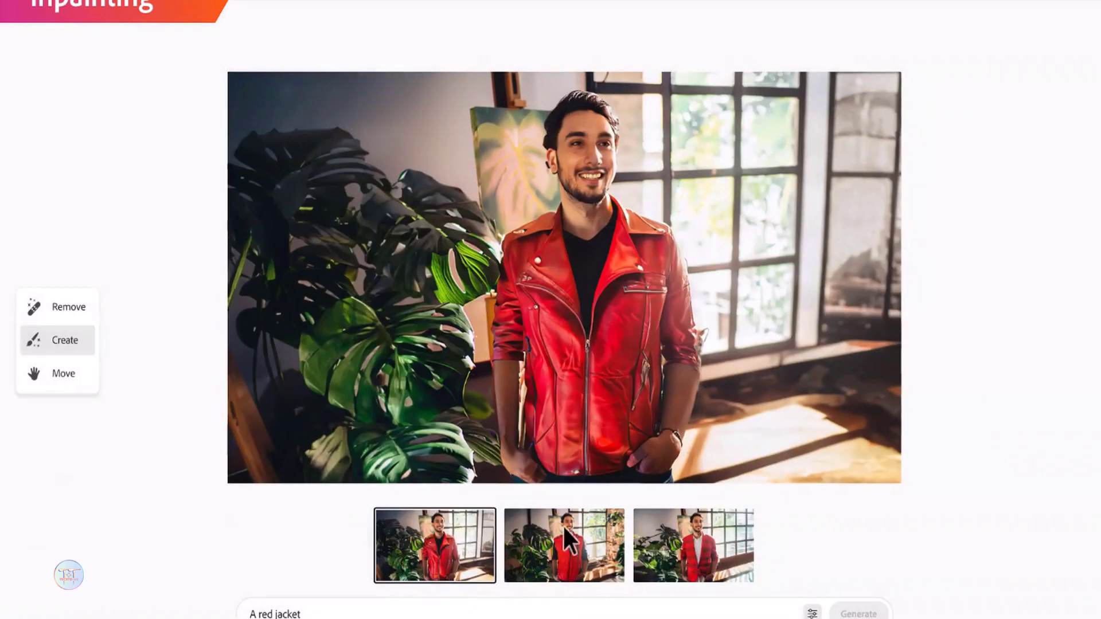
left_click(565, 525)
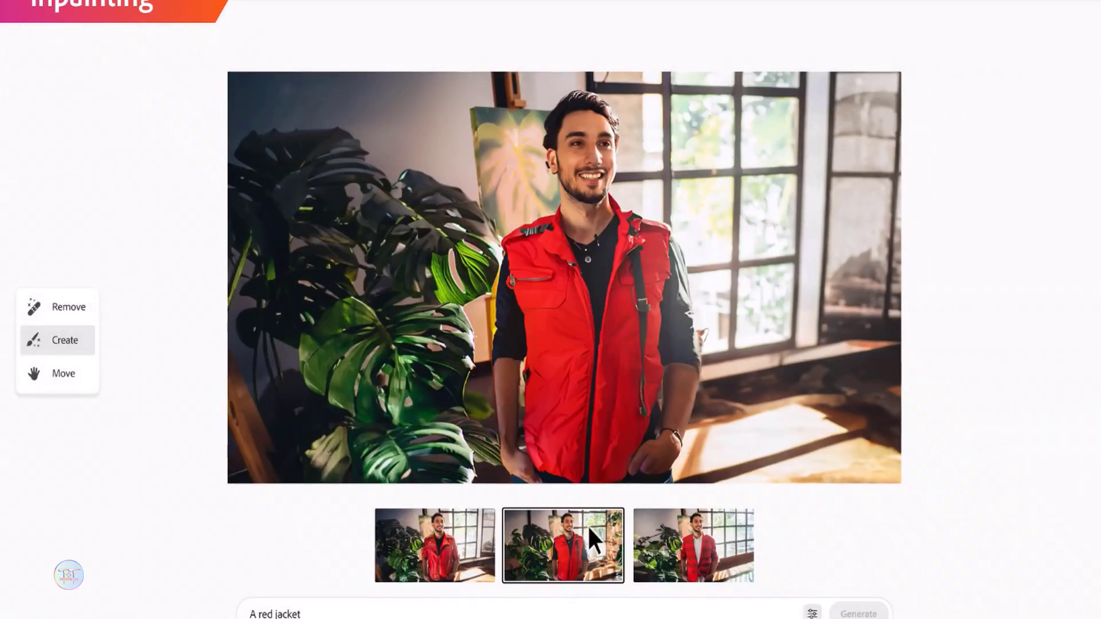
left_click(704, 525)
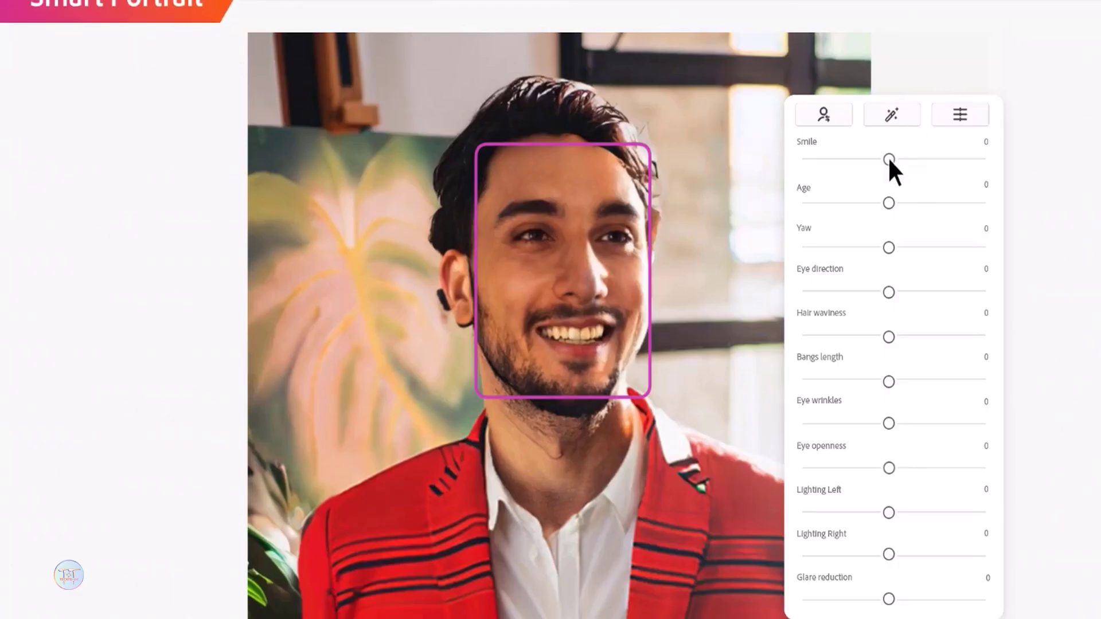
left_click_drag(887, 156, 889, 157)
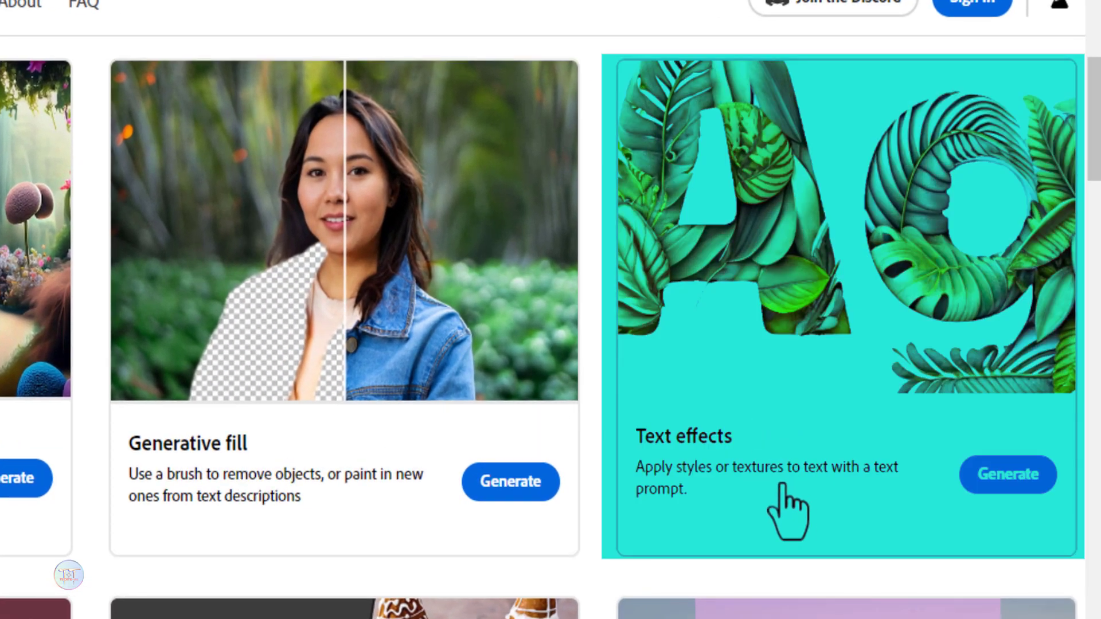
- Scroll through the cards and launch the Text to image generator
scroll(379, 441, "down", 5)
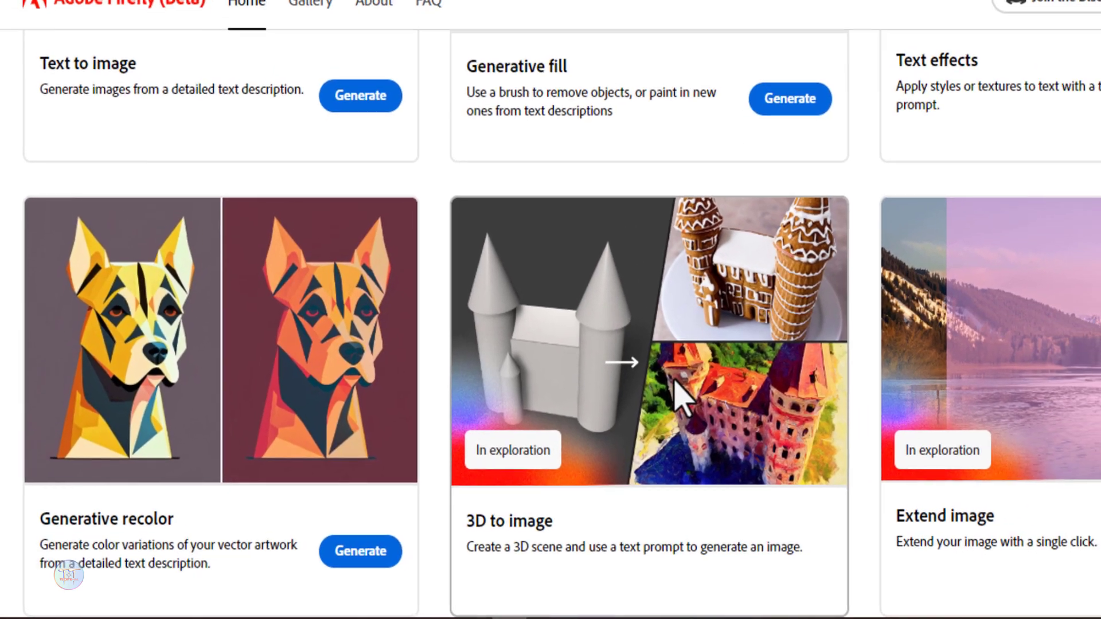
scroll(683, 381, "up", 8)
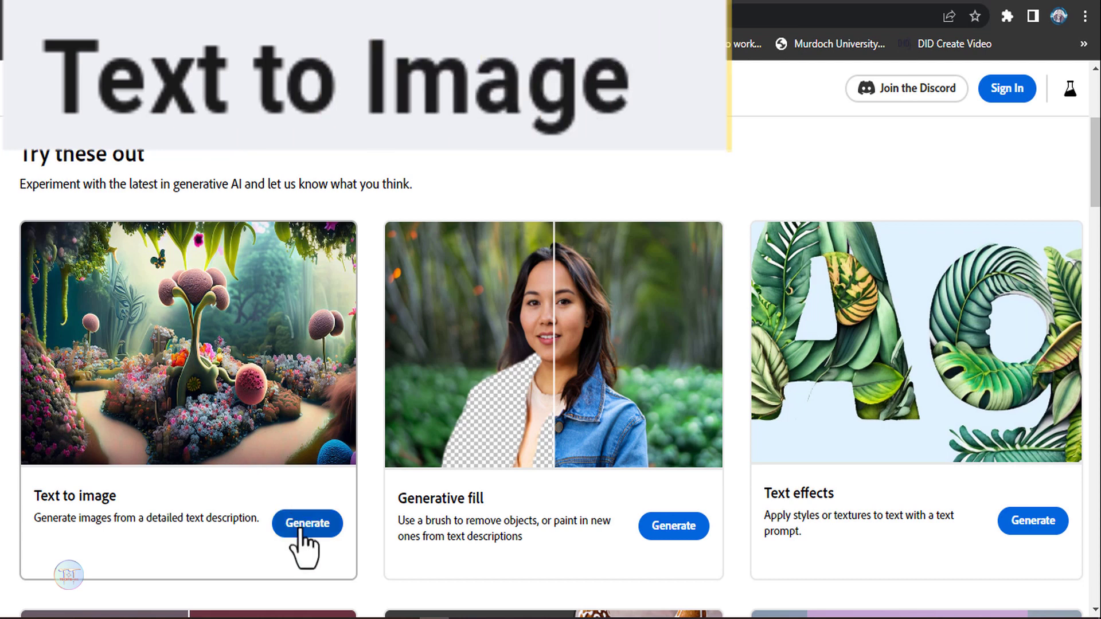
left_click(315, 457)
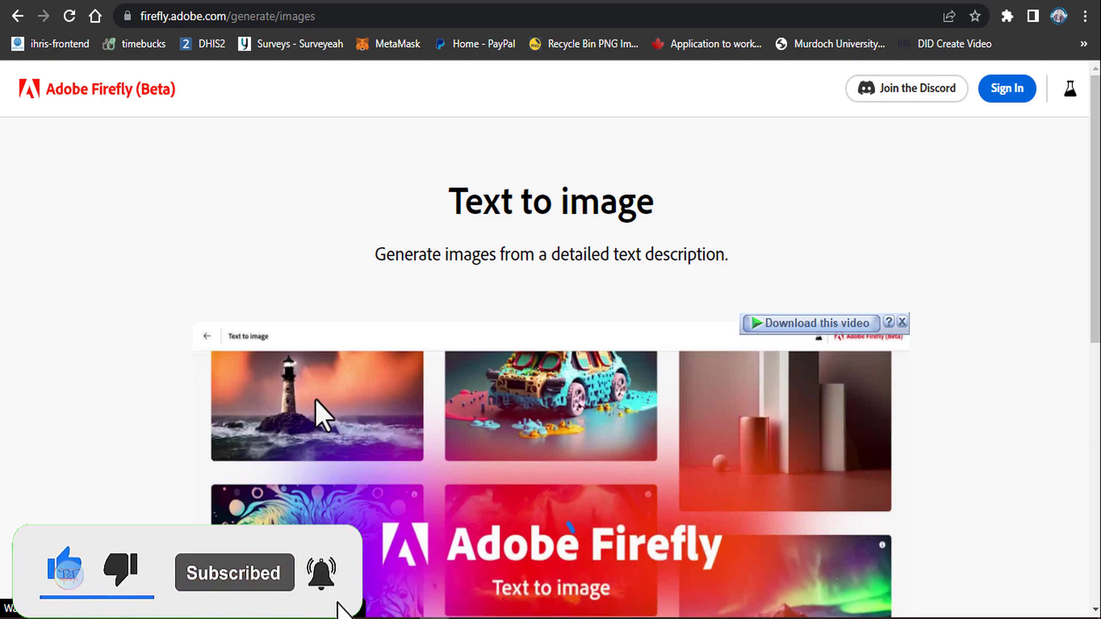
- Sign in to Firefly from the Text to image page to reach the prompt gallery
scroll(315, 400, "down", 9)
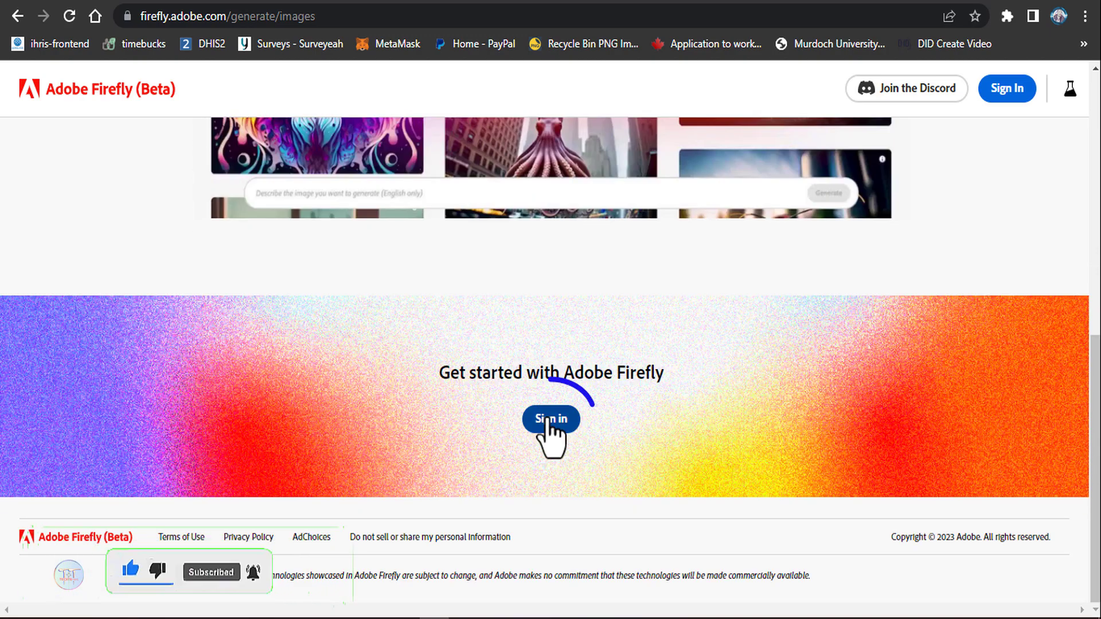
left_click(548, 419)
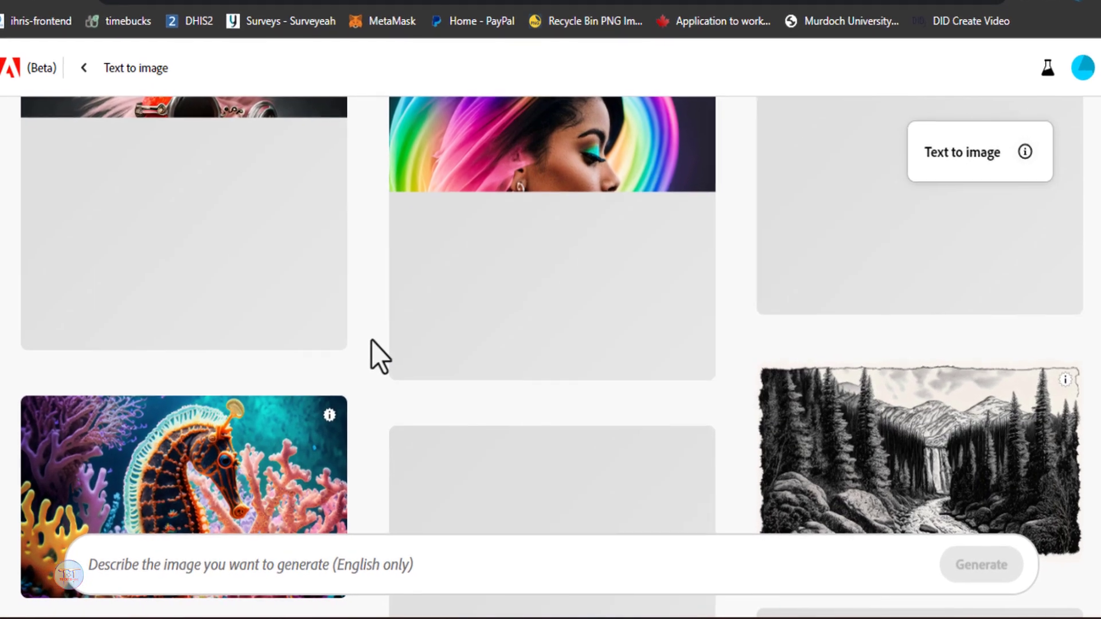
- Enter the prompt 'Lake with sunset' and generate four square Art-style images
scroll(361, 329, "down", 15)
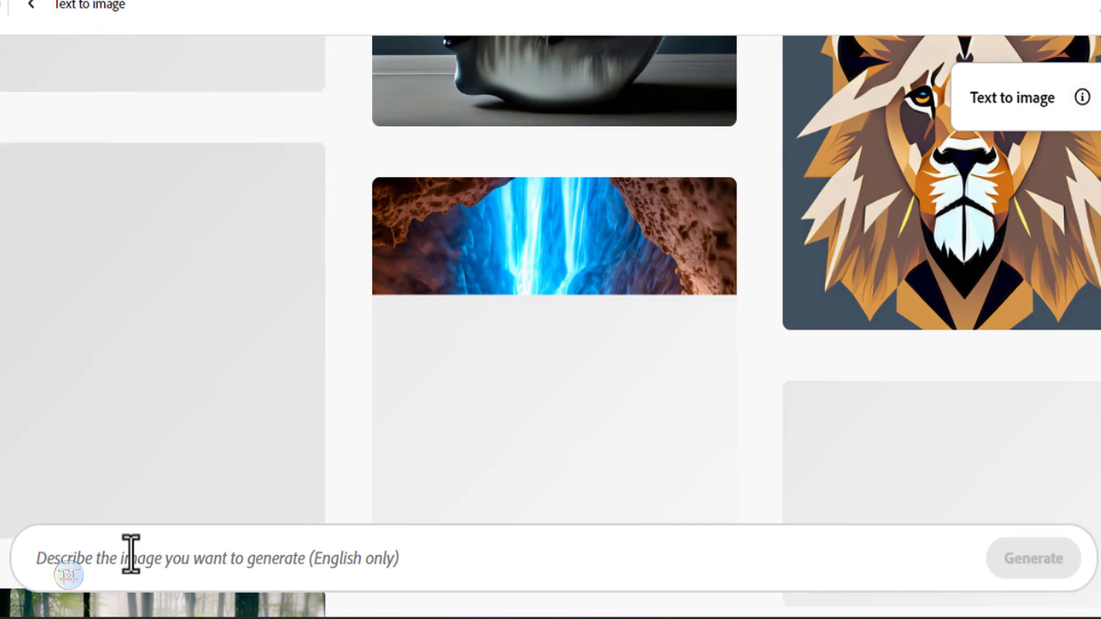
left_click(131, 555)
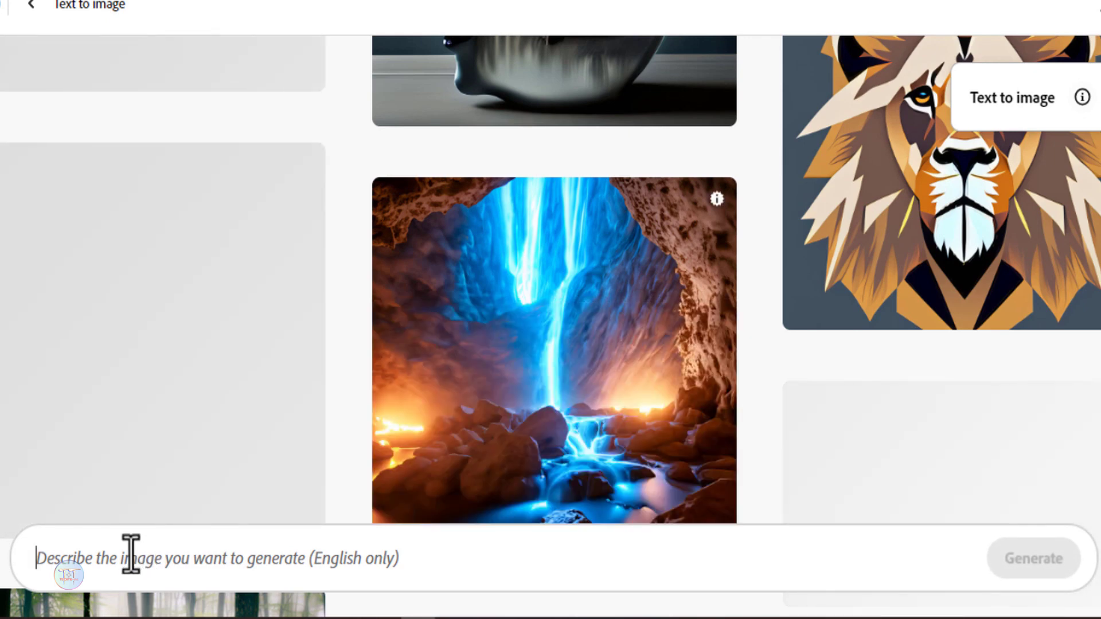
scroll(212, 504, "up", 5)
scroll(703, 276, "up", 5)
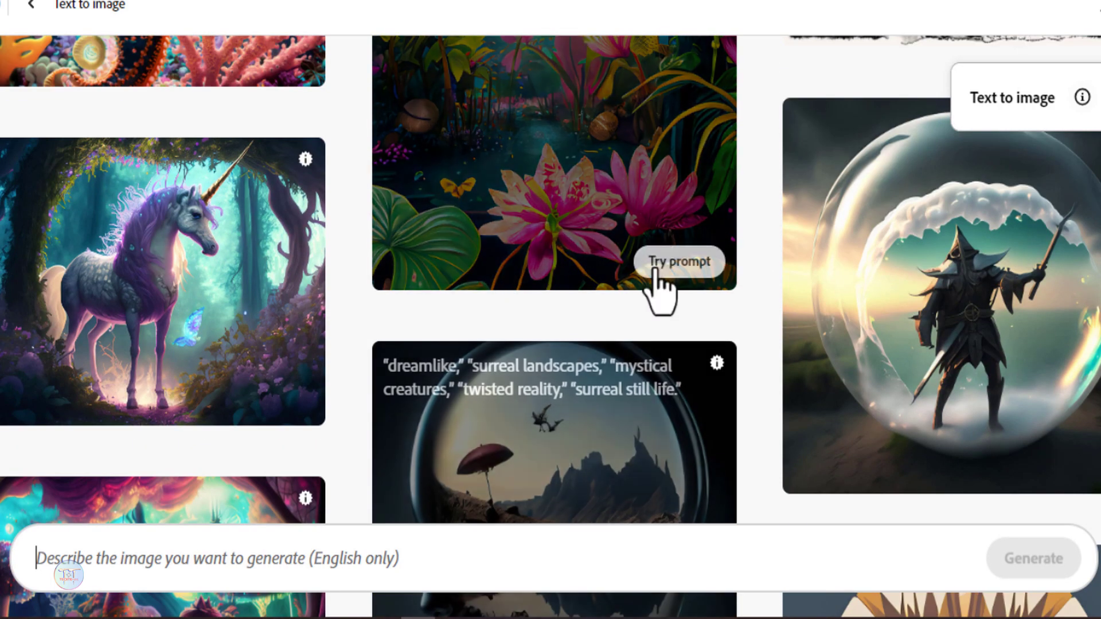
scroll(238, 241, "up", 10)
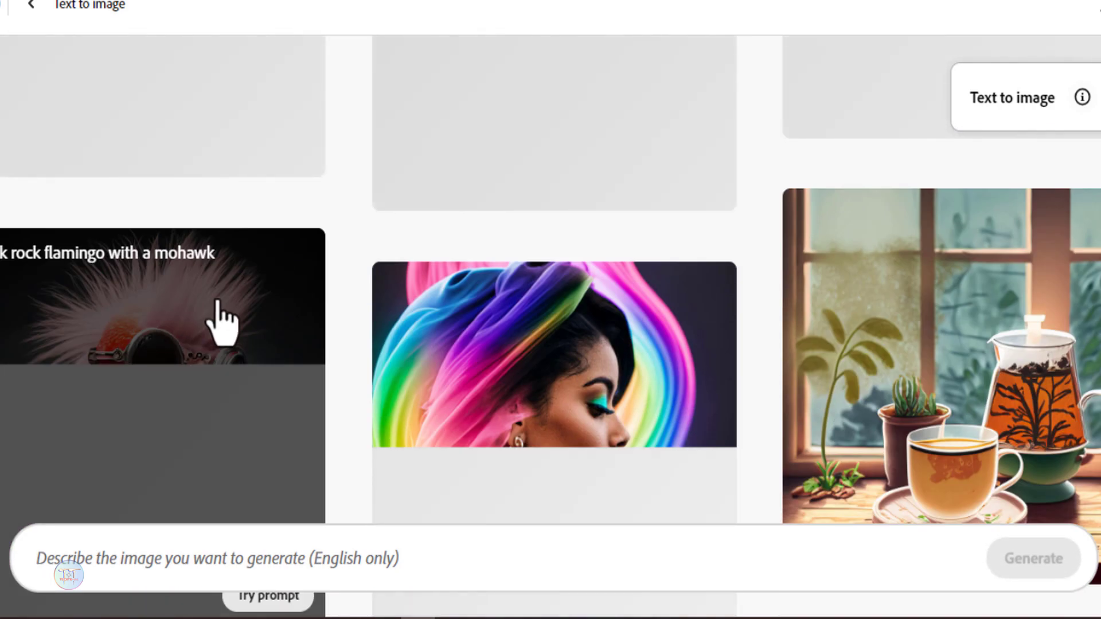
scroll(218, 302, "up", 1)
scroll(220, 321, "up", 5)
left_click(103, 553)
type("4ake")
type(" with sunset")
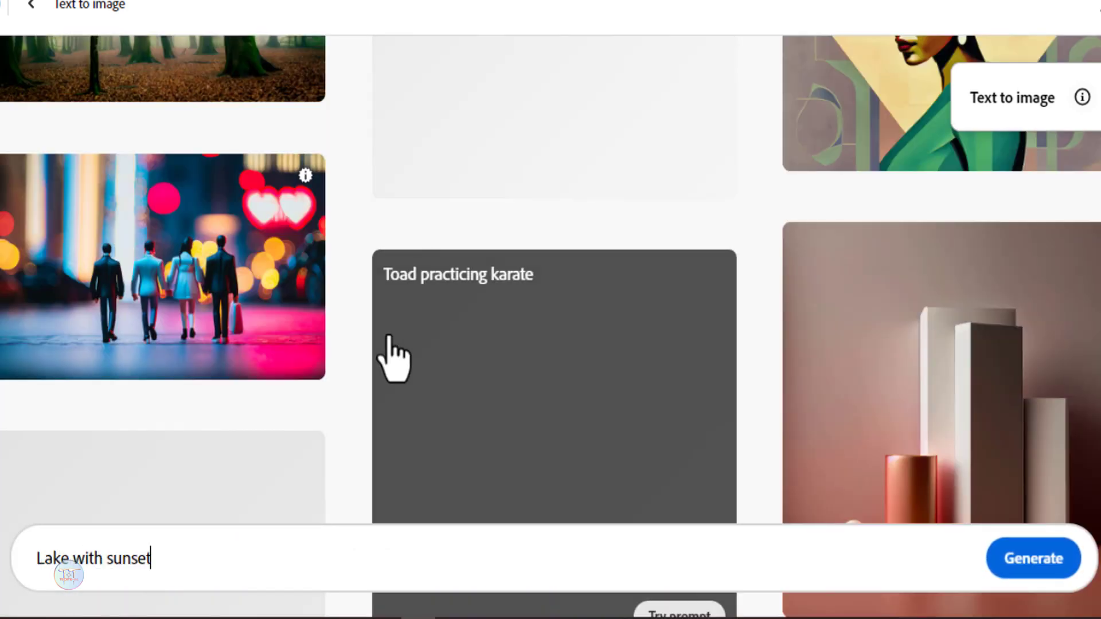
scroll(379, 372, "down", 3)
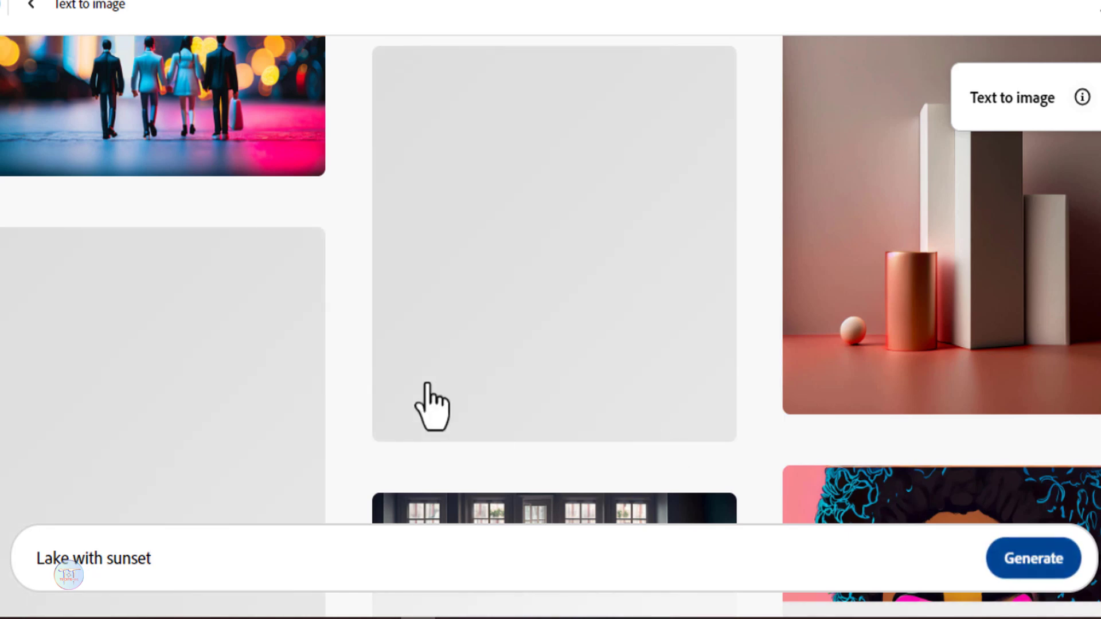
left_click(1029, 561)
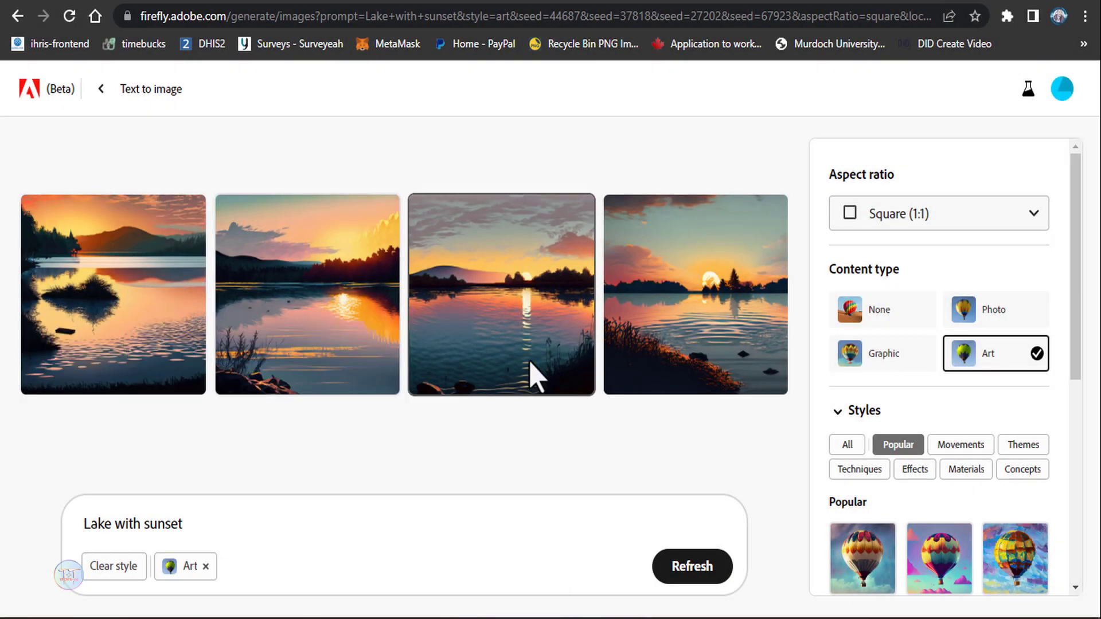
- Enlarge the first lake-sunset result, then advance to the second image
mouse_move(535, 305)
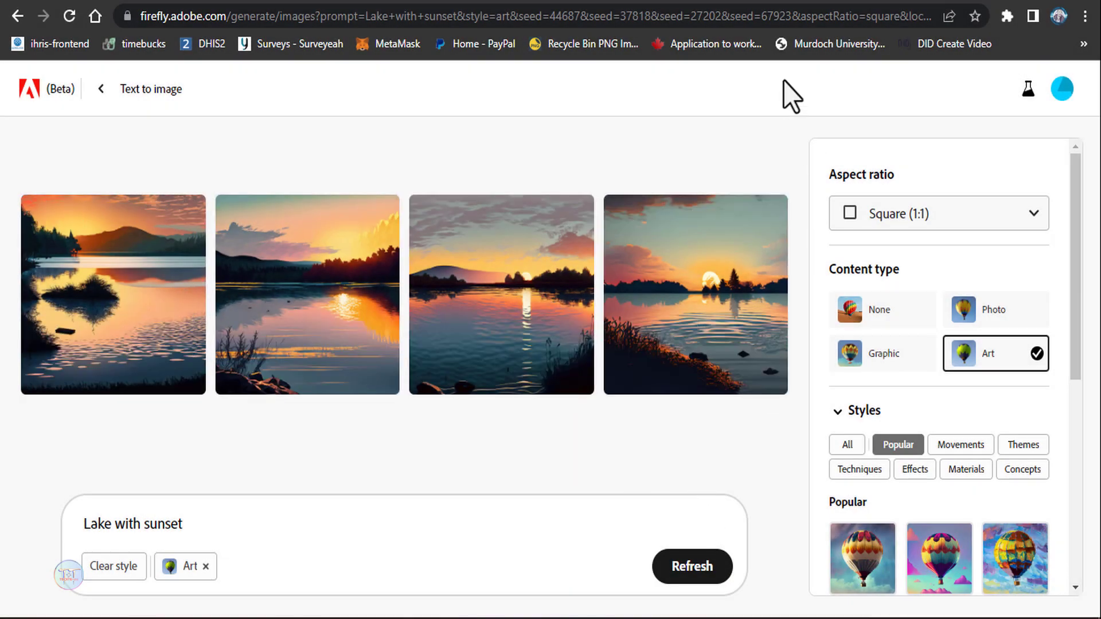
mouse_move(146, 277)
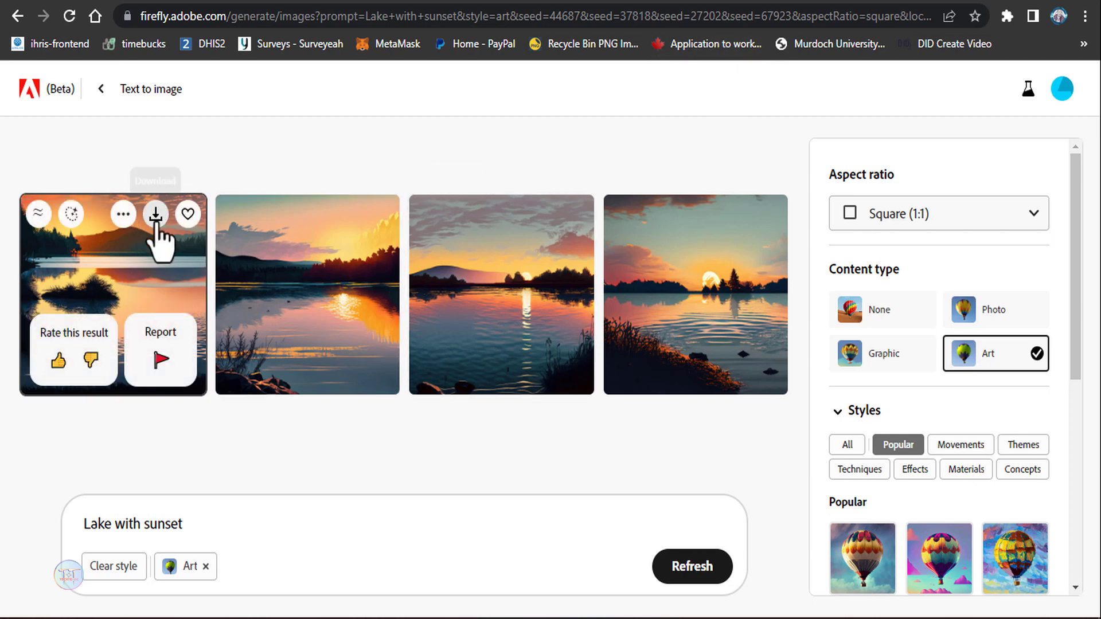
left_click(110, 298)
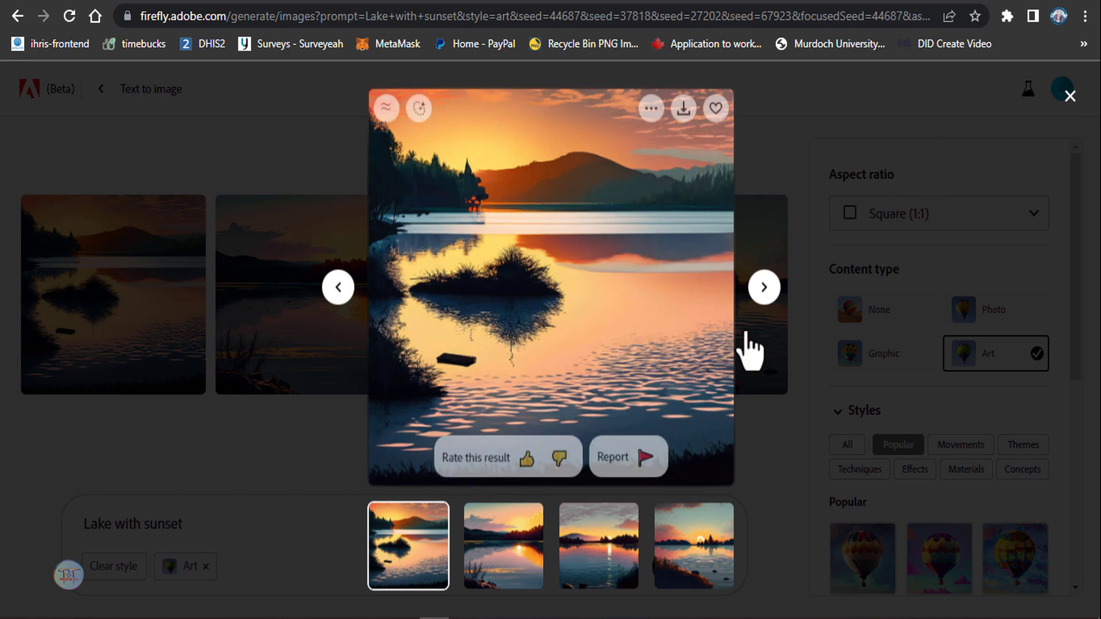
left_click(760, 301)
mouse_move(658, 112)
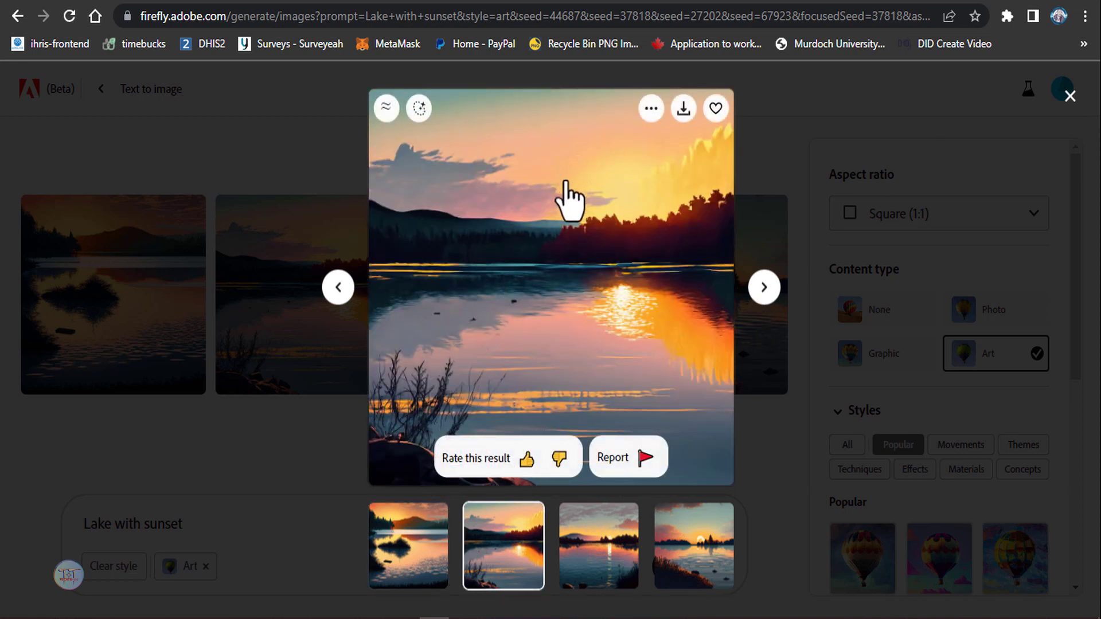
- Download the second lake image, accepting the Content Credentials notice
left_click(682, 115)
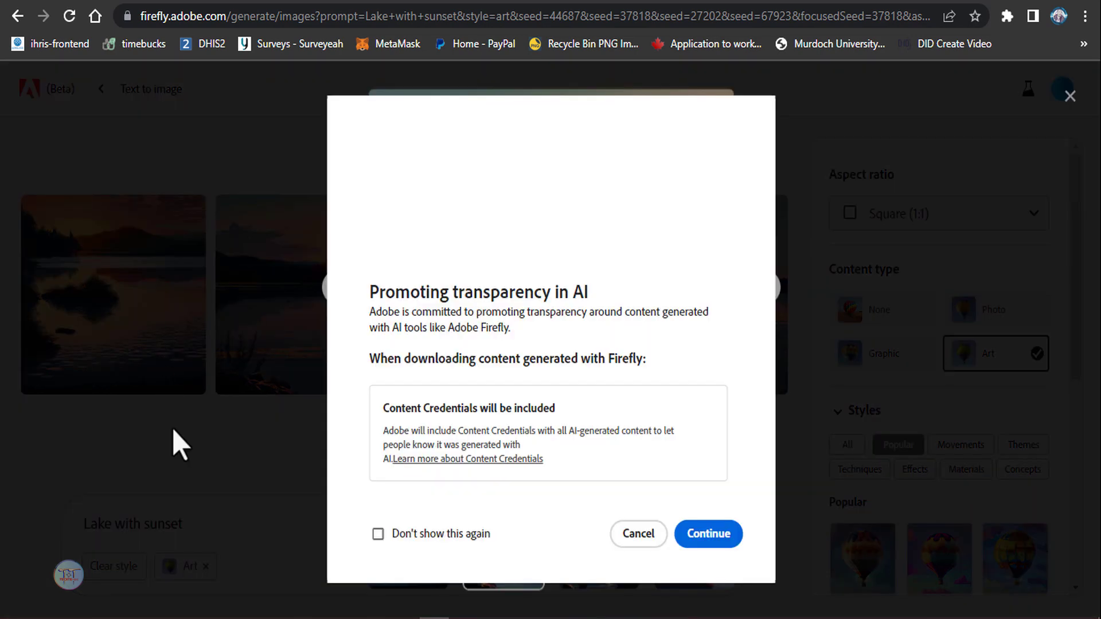
key("Return")
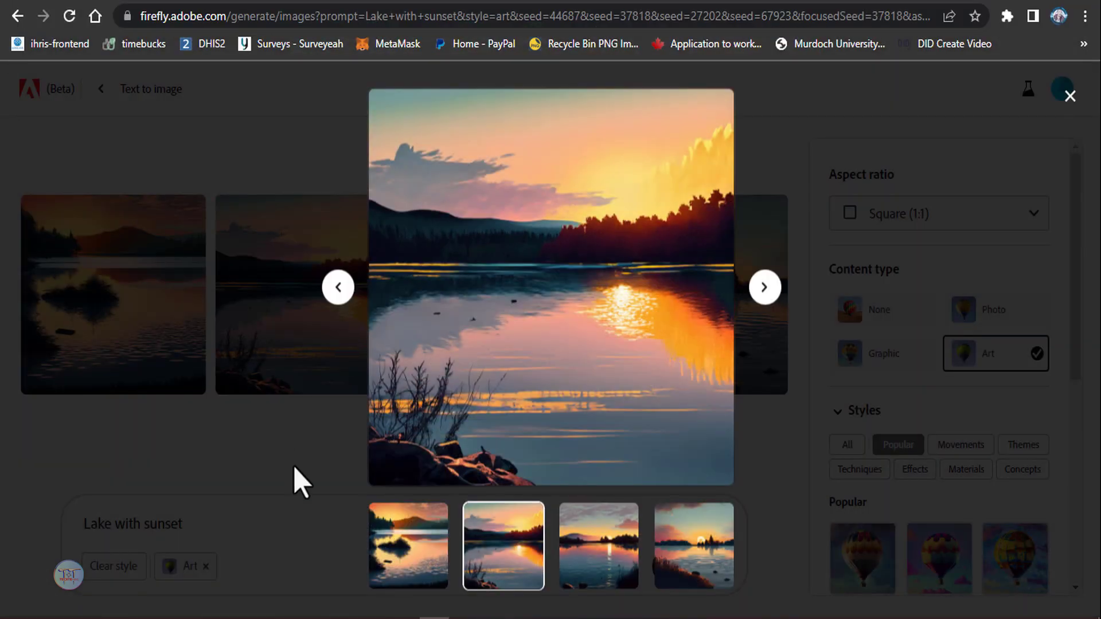
- Close the preview and regenerate in Landscape 4:3, then Widescreen 16:9 aspect ratio
left_click(908, 219)
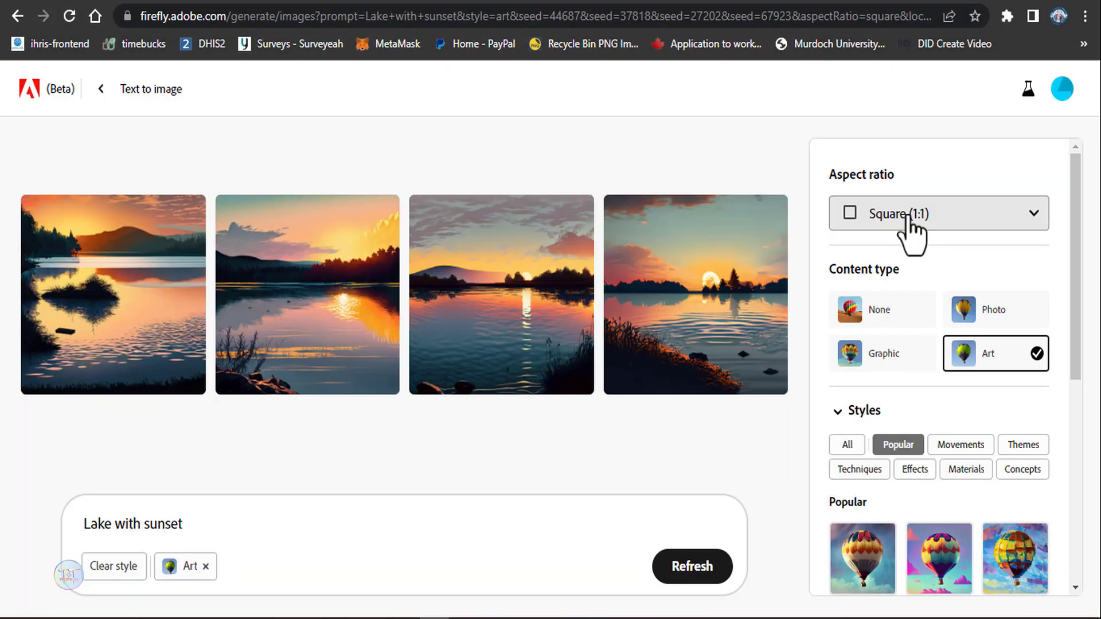
left_click(877, 229)
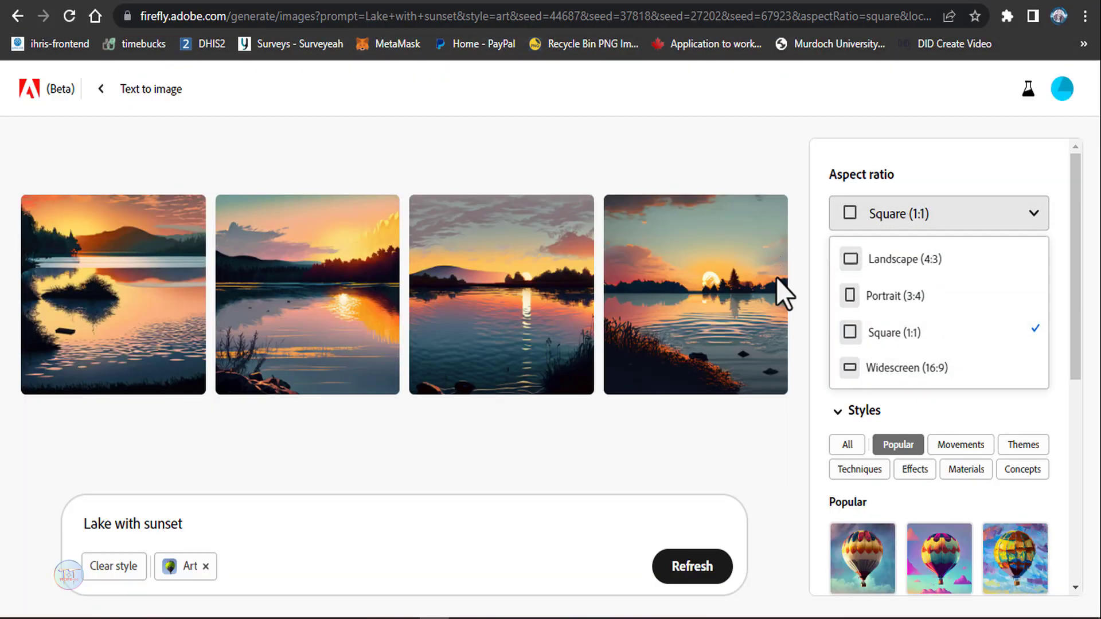
left_click(894, 258)
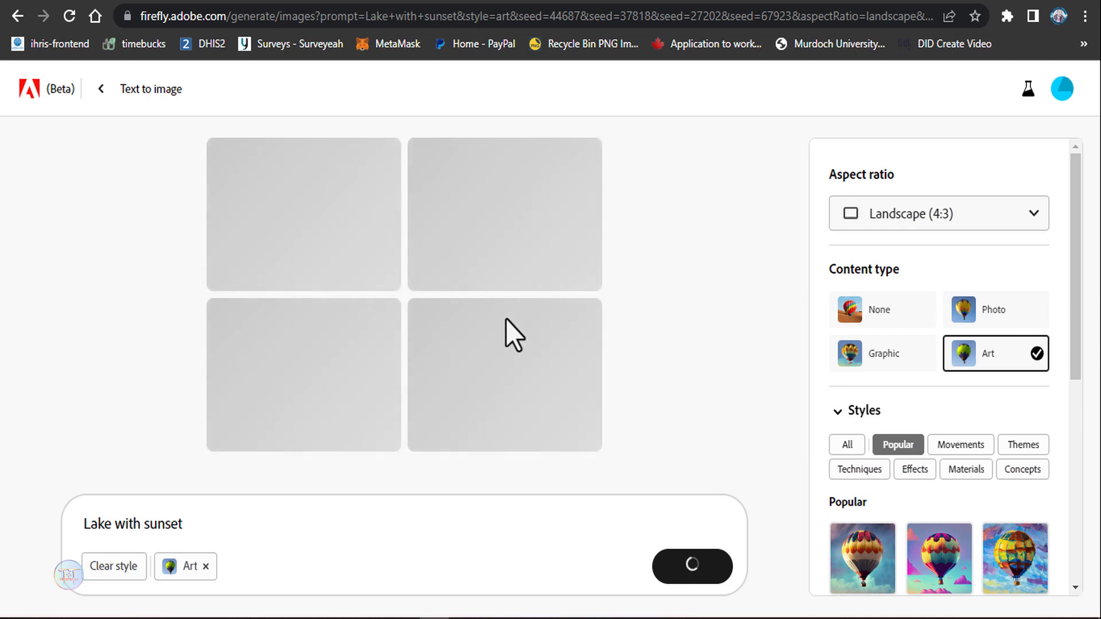
left_click(898, 213)
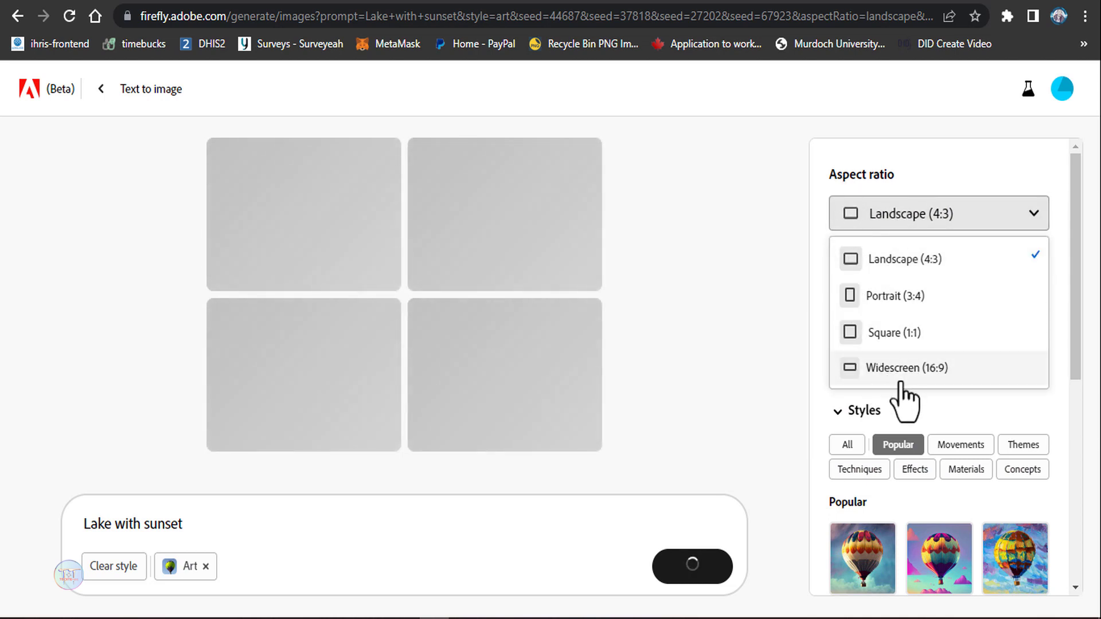
left_click(874, 368)
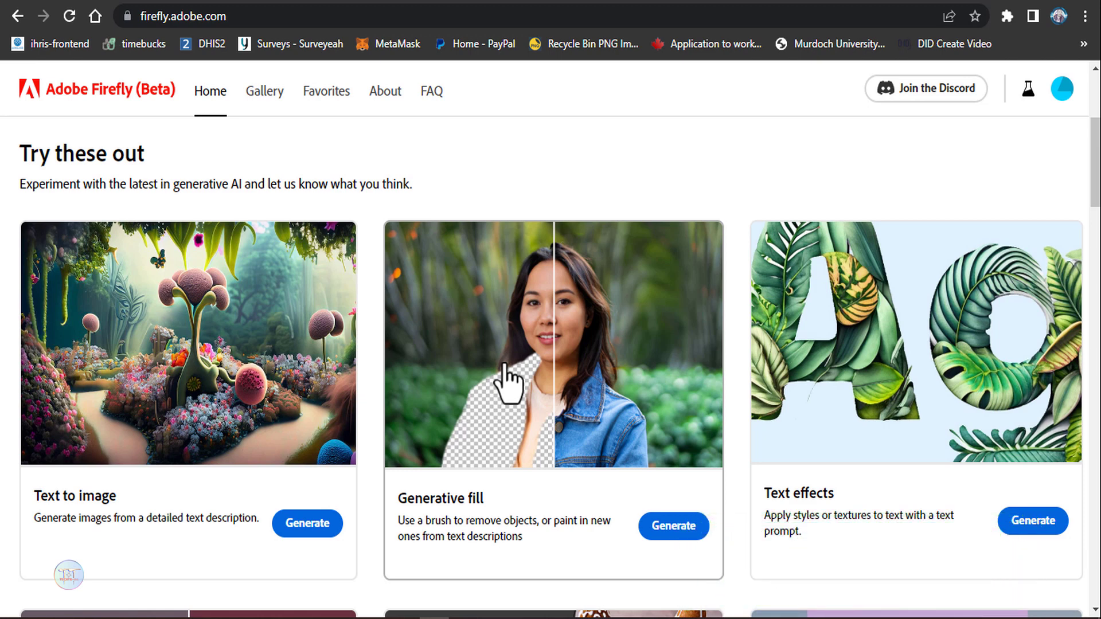
scroll(508, 383, "down", 2)
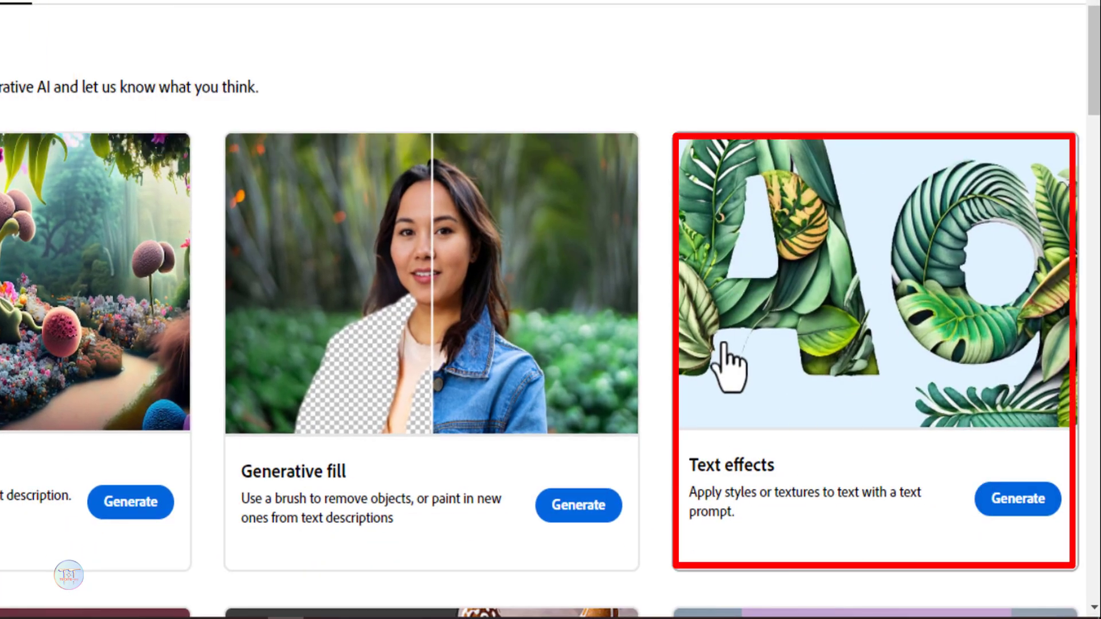
- Launch the Text effects generator and scroll through its sample lettering styles
left_click(728, 361)
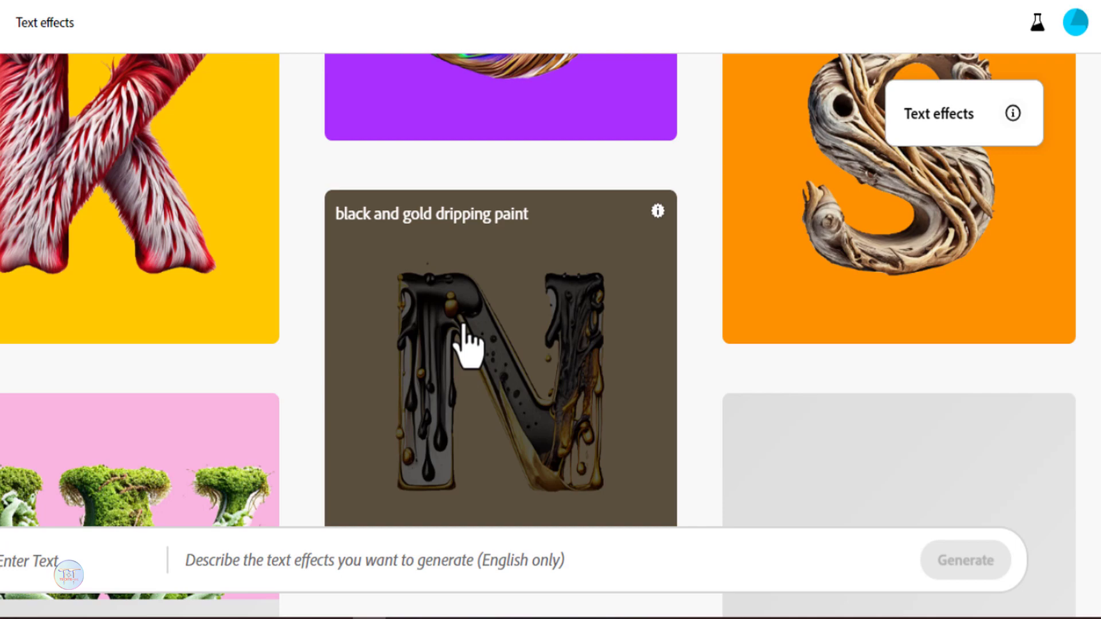
scroll(467, 343, "down", 5)
scroll(499, 321, "up", 5)
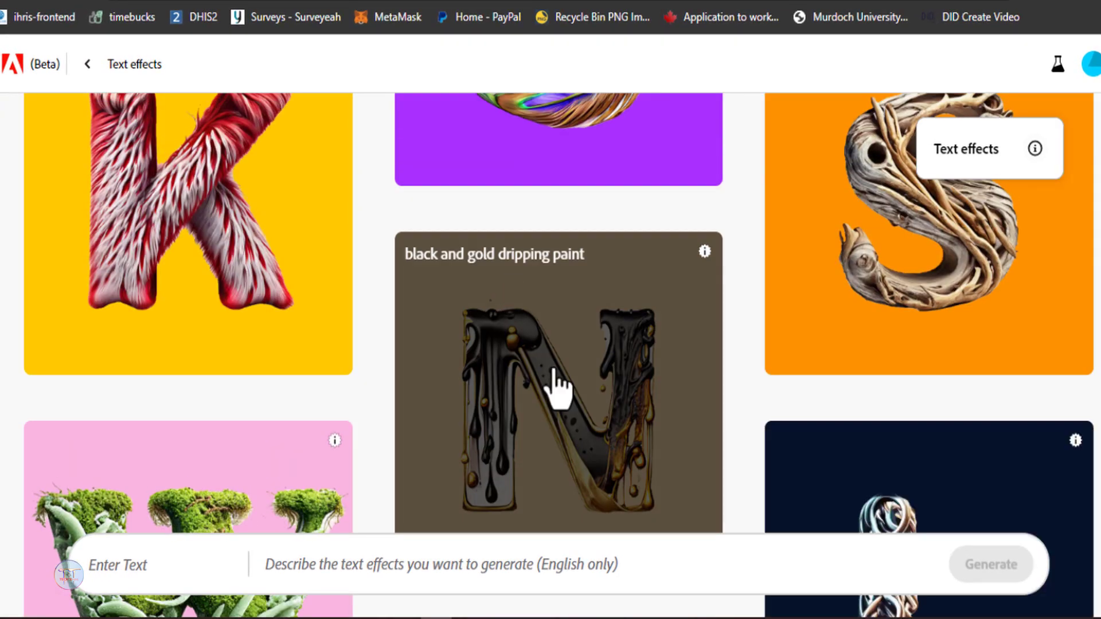
scroll(567, 269, "up", 6)
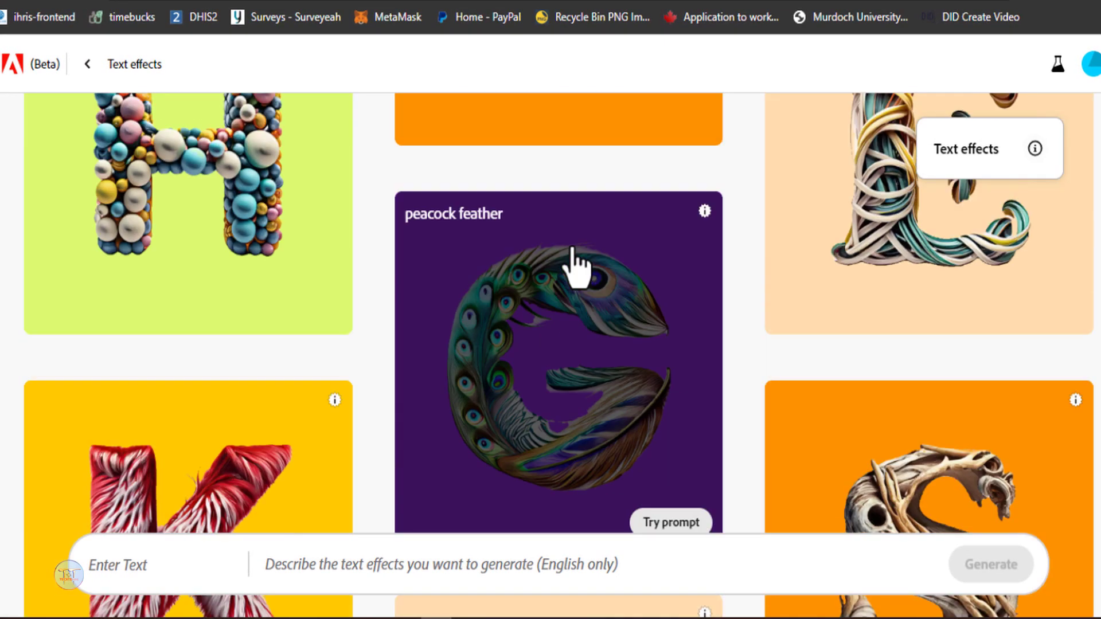
scroll(573, 263, "down", 6)
scroll(619, 281, "down", 5)
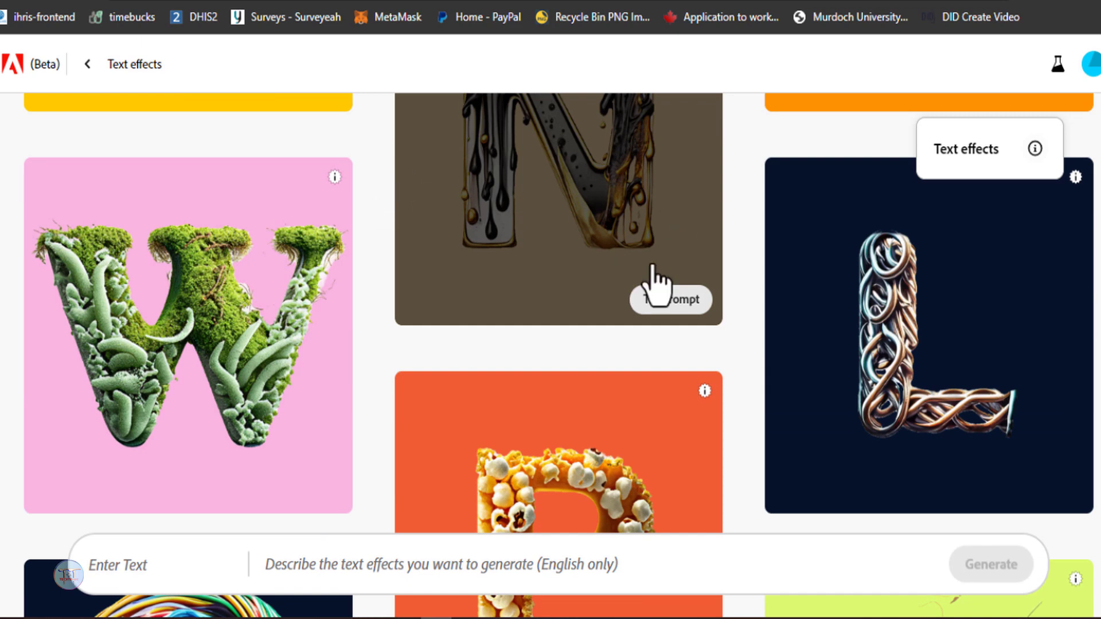
scroll(637, 292, "up", 4)
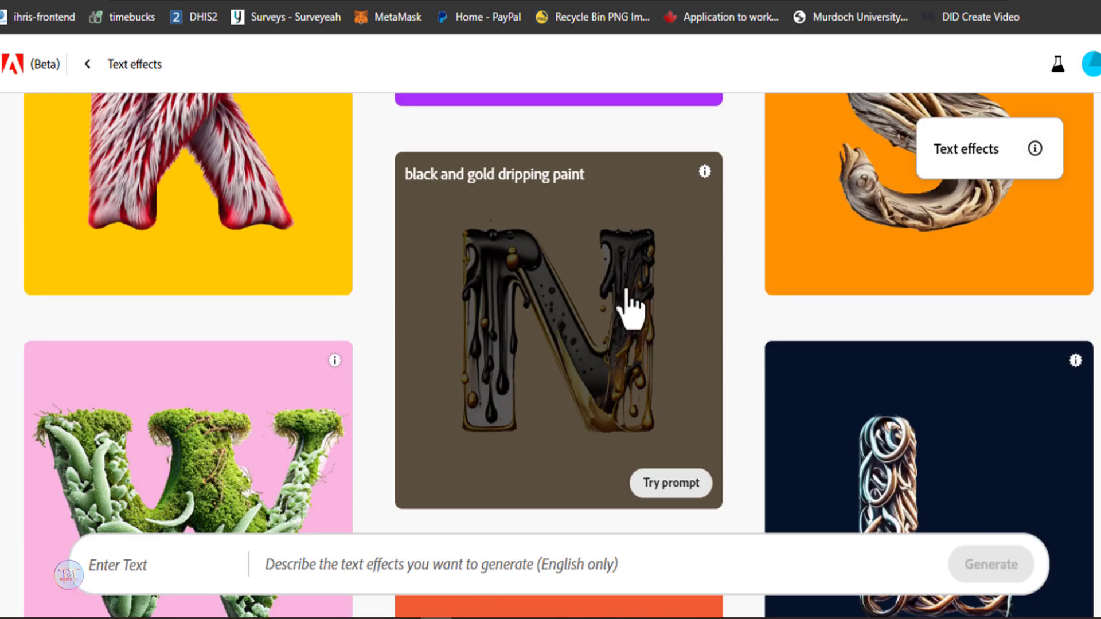
- Apply the black and gold dripping paint prompt to 'TechTe' in place of 'Firefly'
left_click(665, 485)
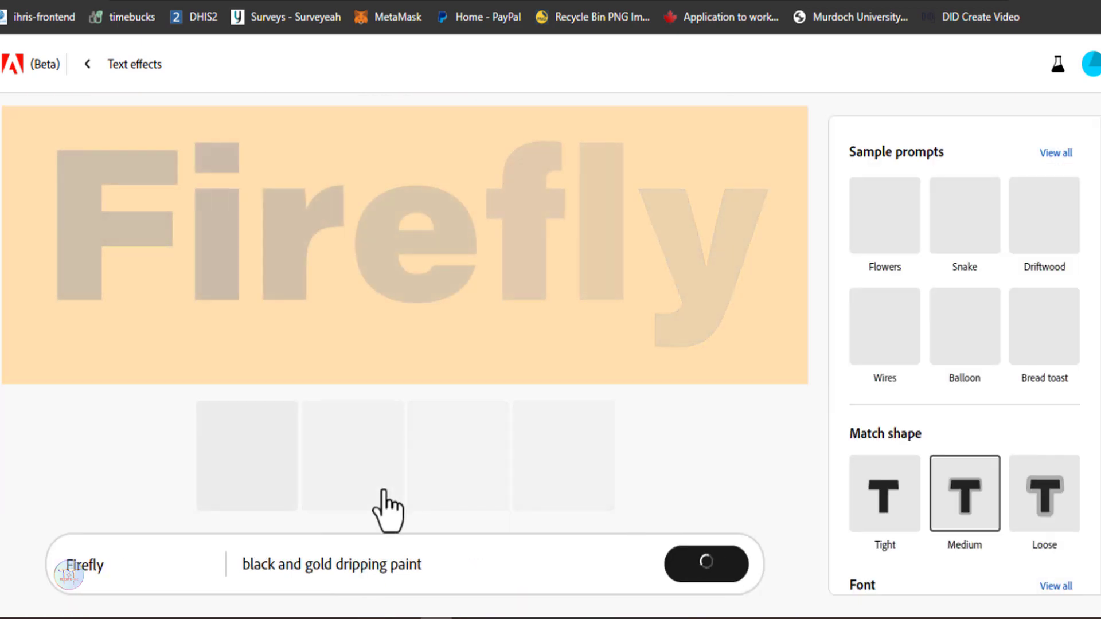
left_click_drag(159, 570, 33, 581)
type("TechTe")
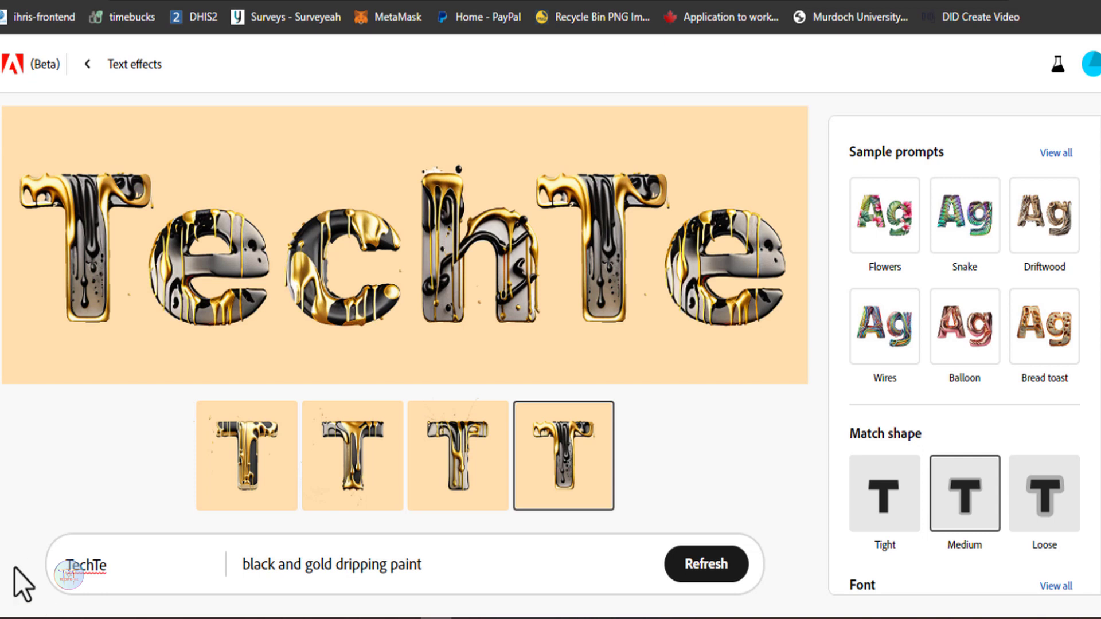
mouse_move(671, 376)
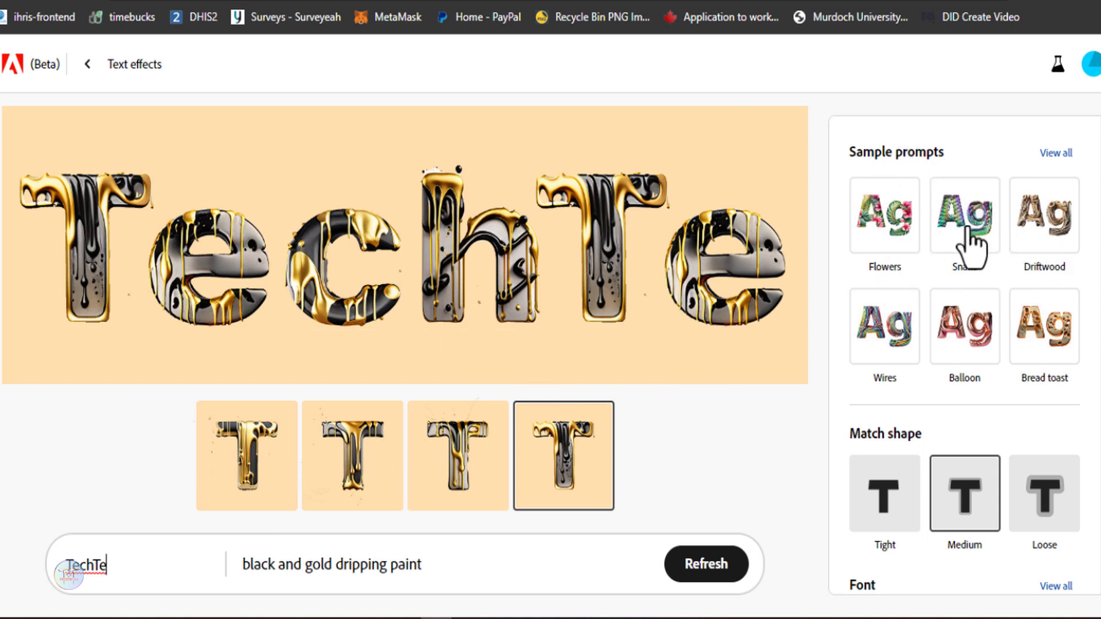
- Restyle TechTe with the holographic Snake sample, then the pink hibiscus Flowers sample
left_click(958, 241)
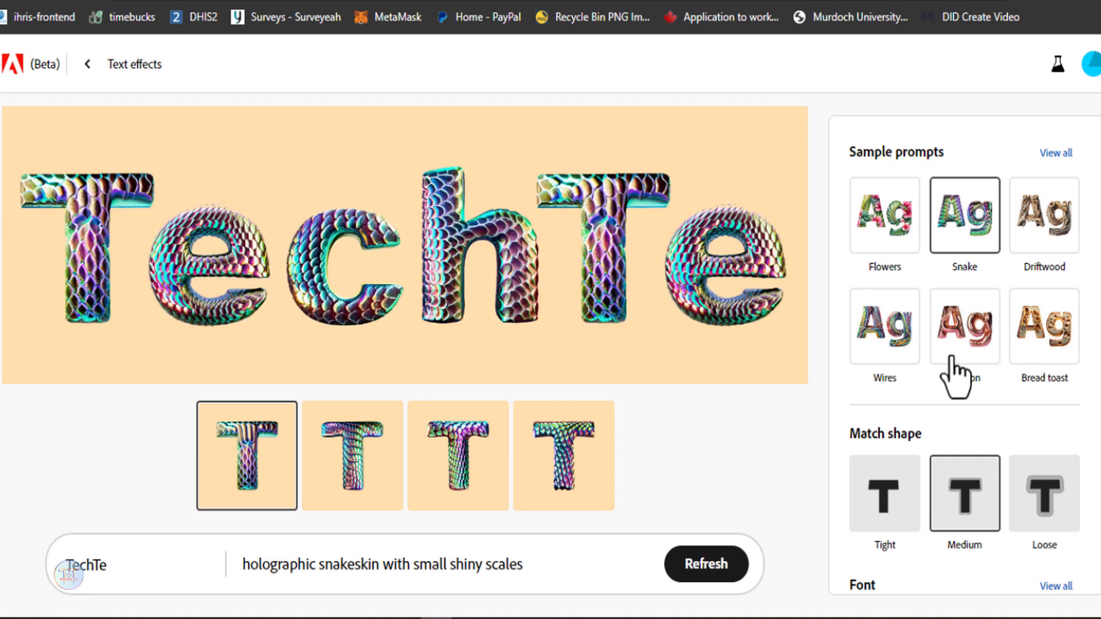
left_click(875, 217)
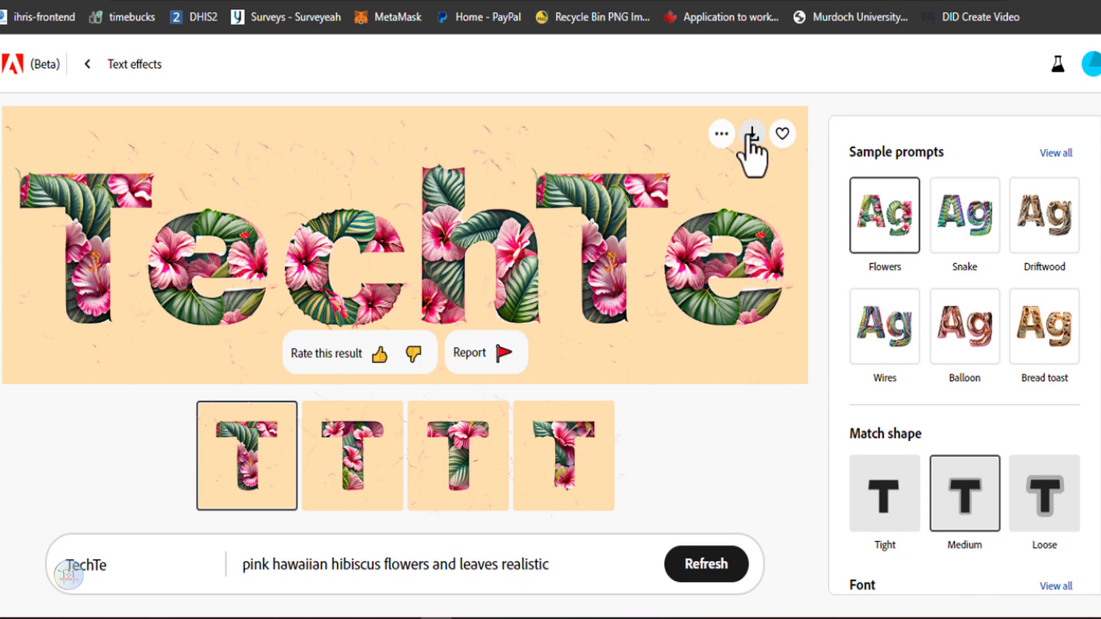
- Try transparent, red and pink backgrounds behind the hibiscus TechTe, settling on orange
scroll(848, 357, "down", 9)
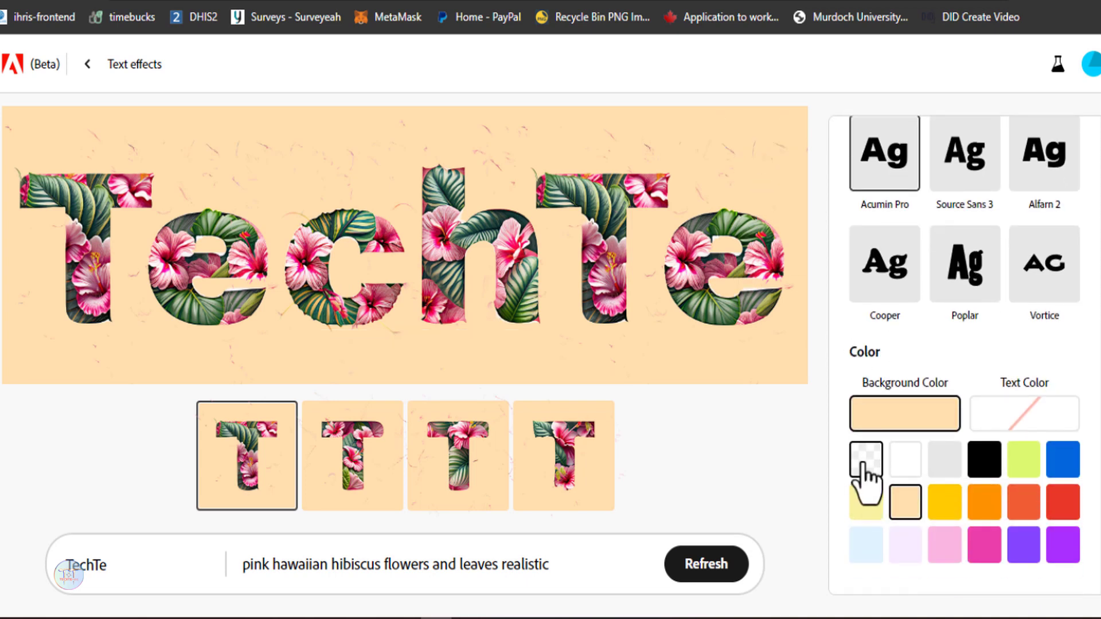
left_click(864, 463)
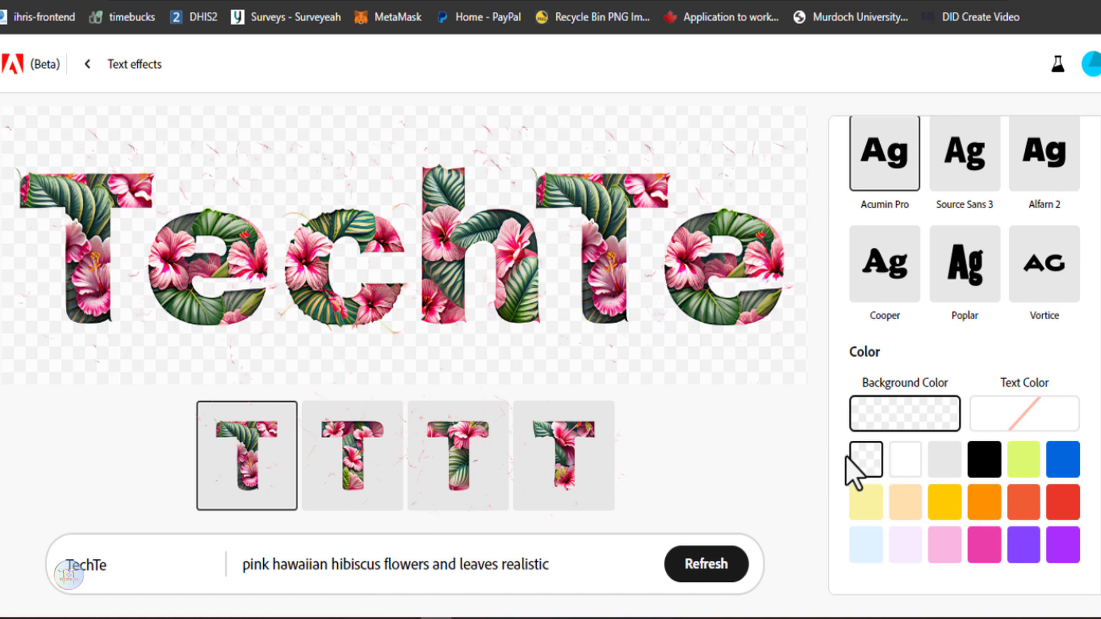
left_click(1061, 504)
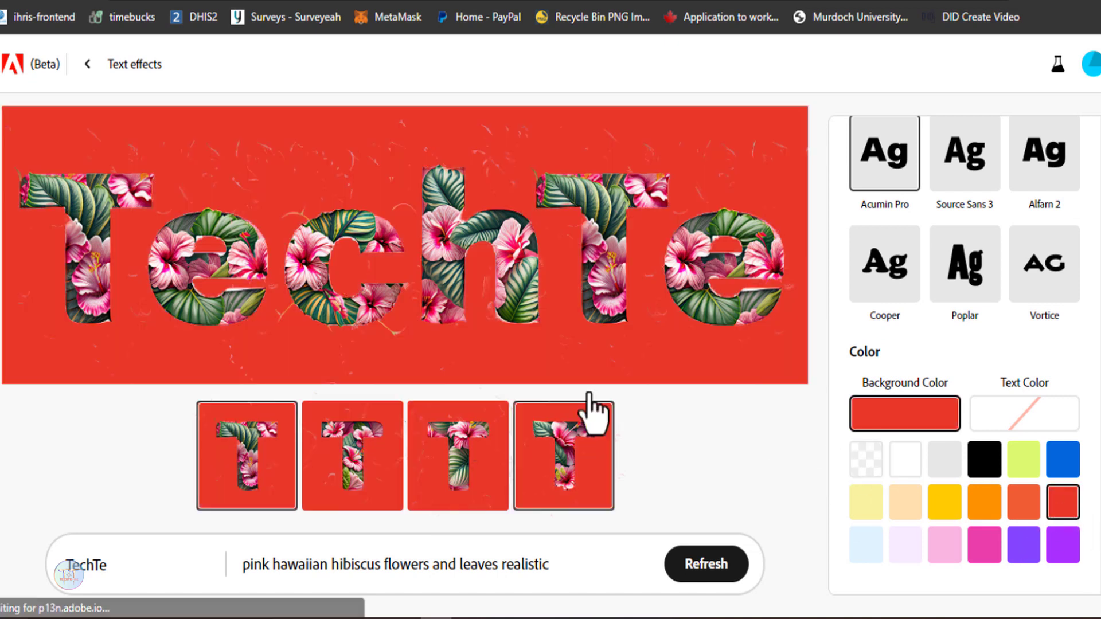
left_click(982, 545)
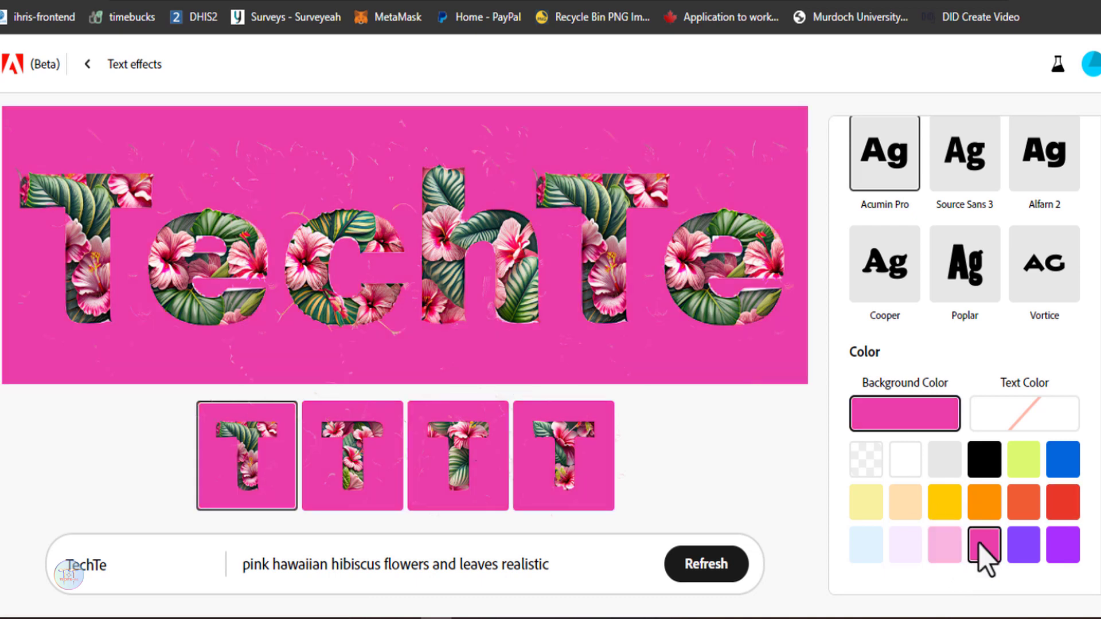
left_click(976, 507)
scroll(934, 344, "up", 3)
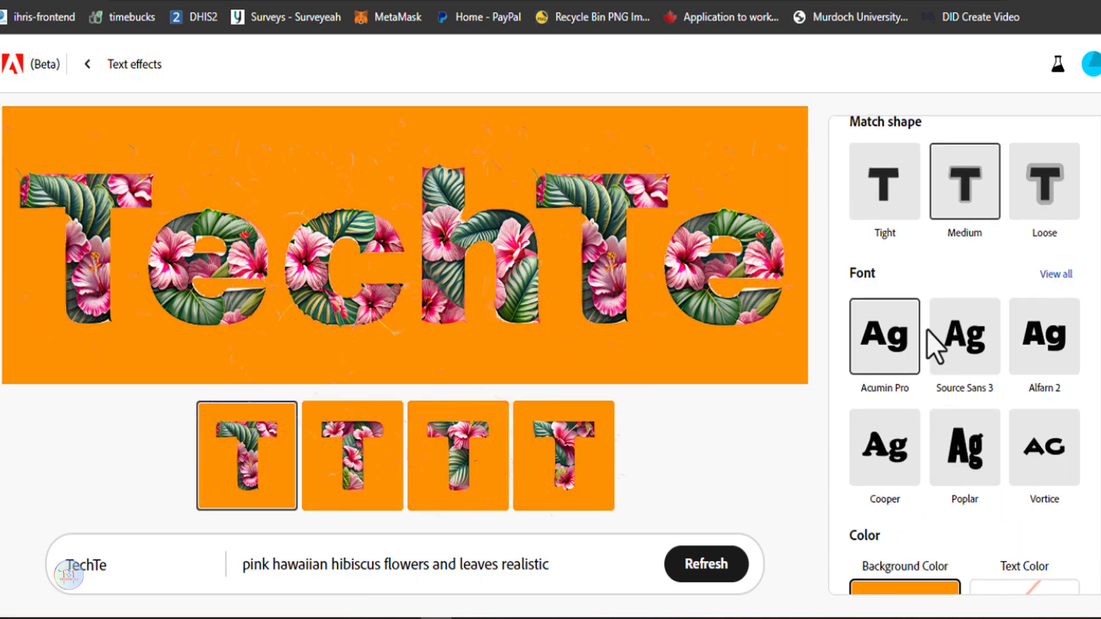
scroll(912, 321, "down", 2)
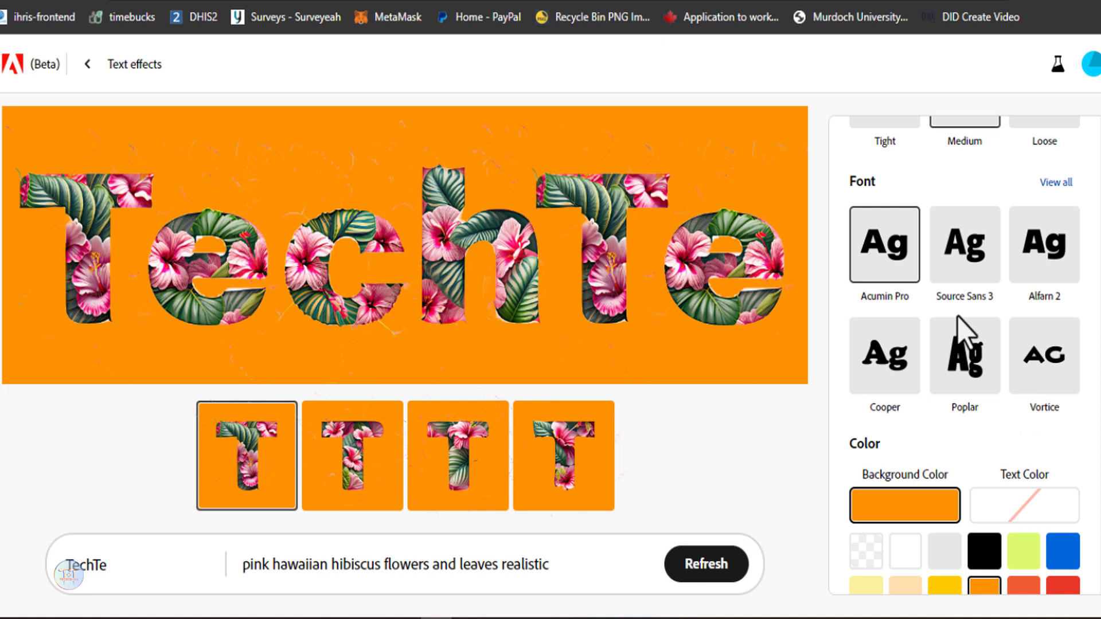
scroll(963, 332, "up", 2)
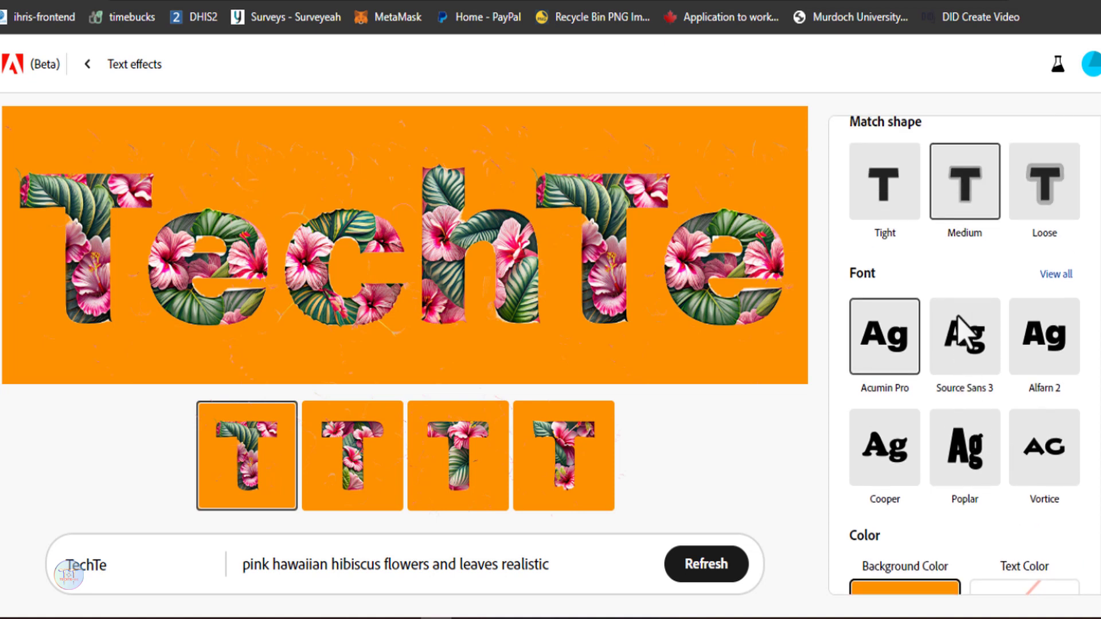
- Switch the TechTe hibiscus effect to the Vortice font, rendering uppercase 'TECHTE'
left_click(1042, 458)
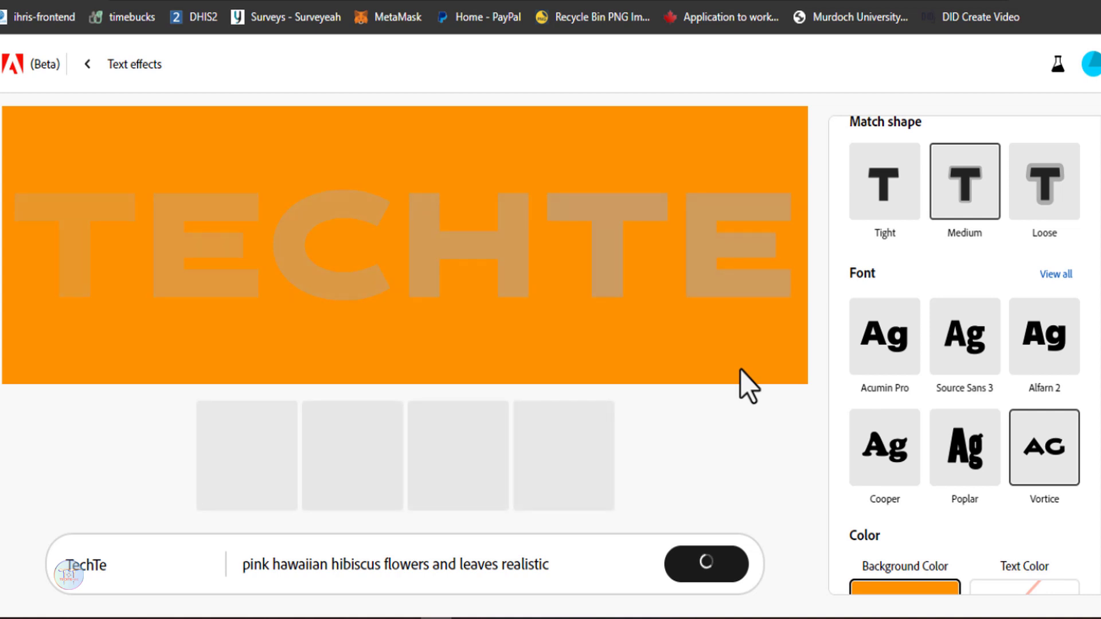
scroll(1010, 294, "up", 5)
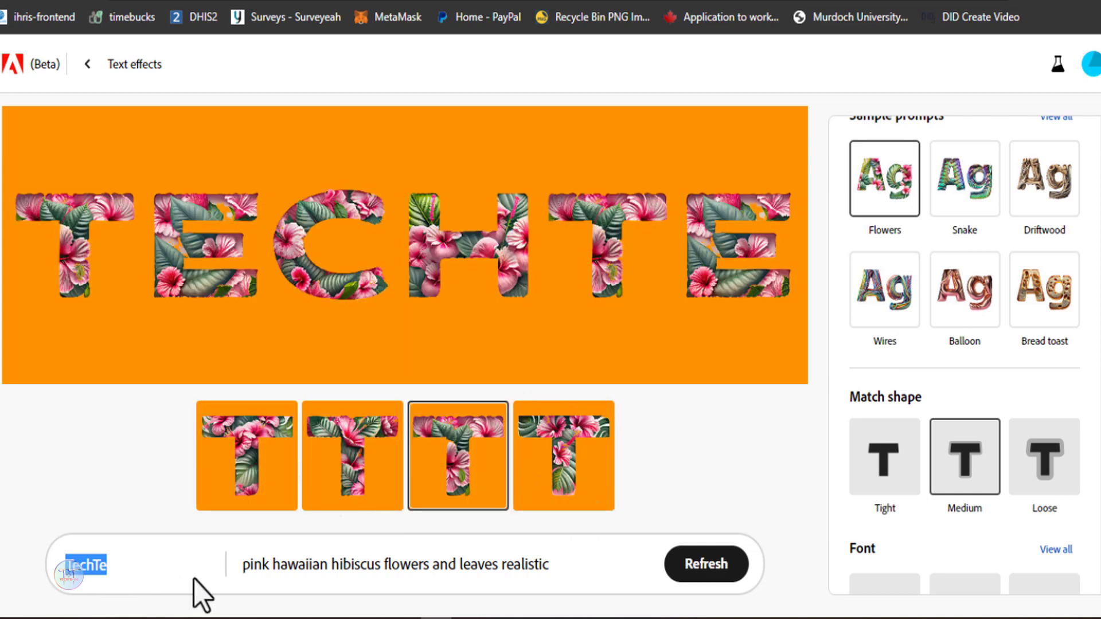
- Replace the hibiscus prompt with 'Computer Motherboard skin' and generate circuit-board TECHTE lettering
double_click(536, 566)
left_click_drag(402, 567, 233, 583)
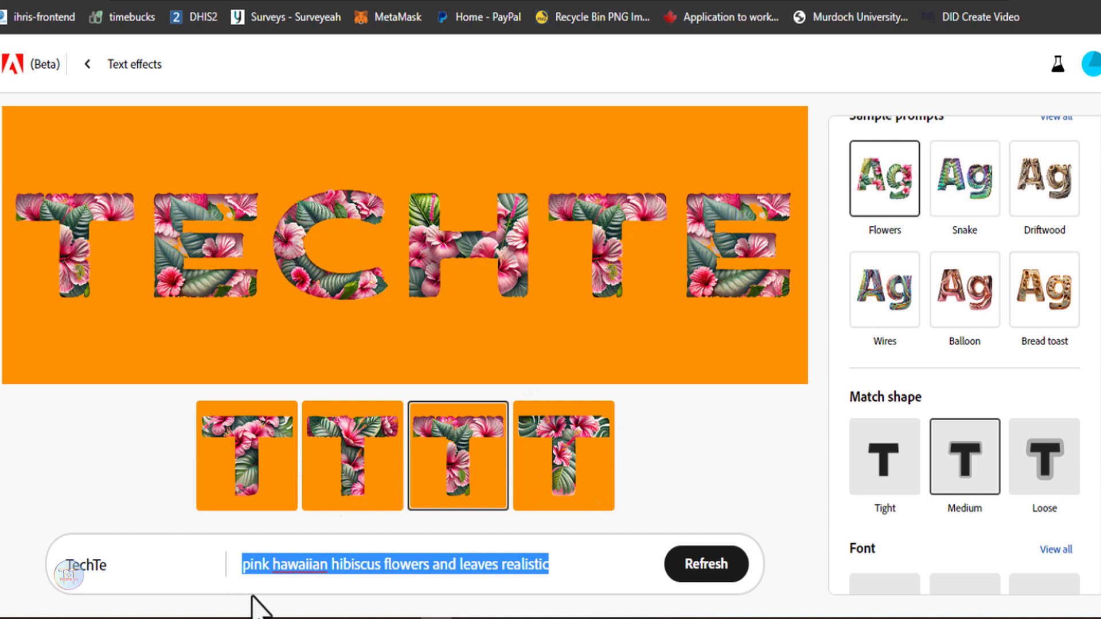
key("BackSpace")
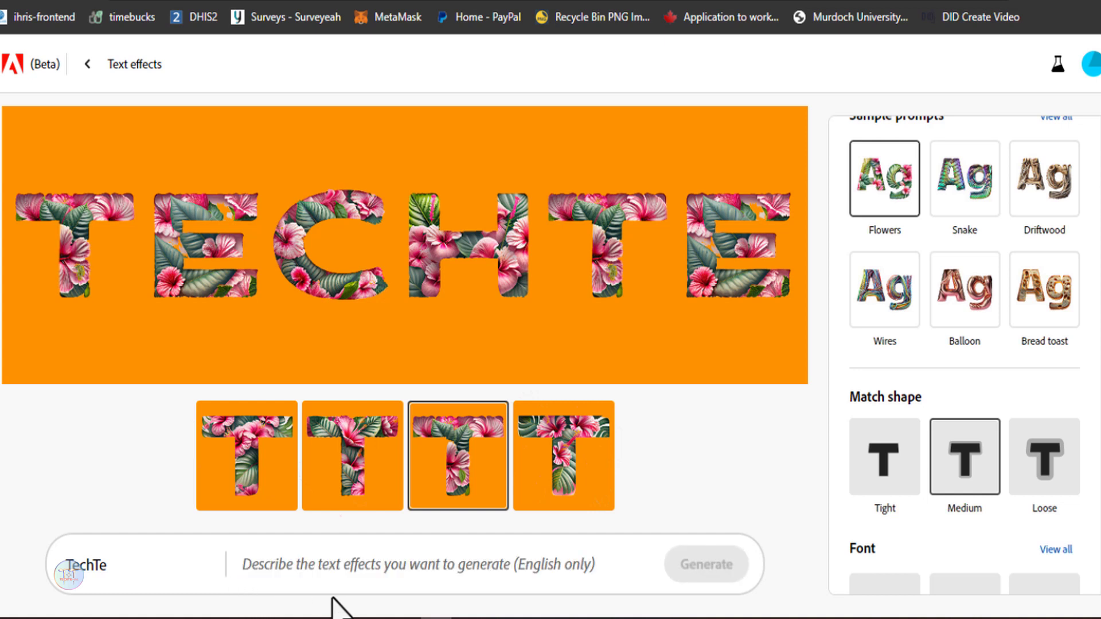
type("Computer Motherboard skin")
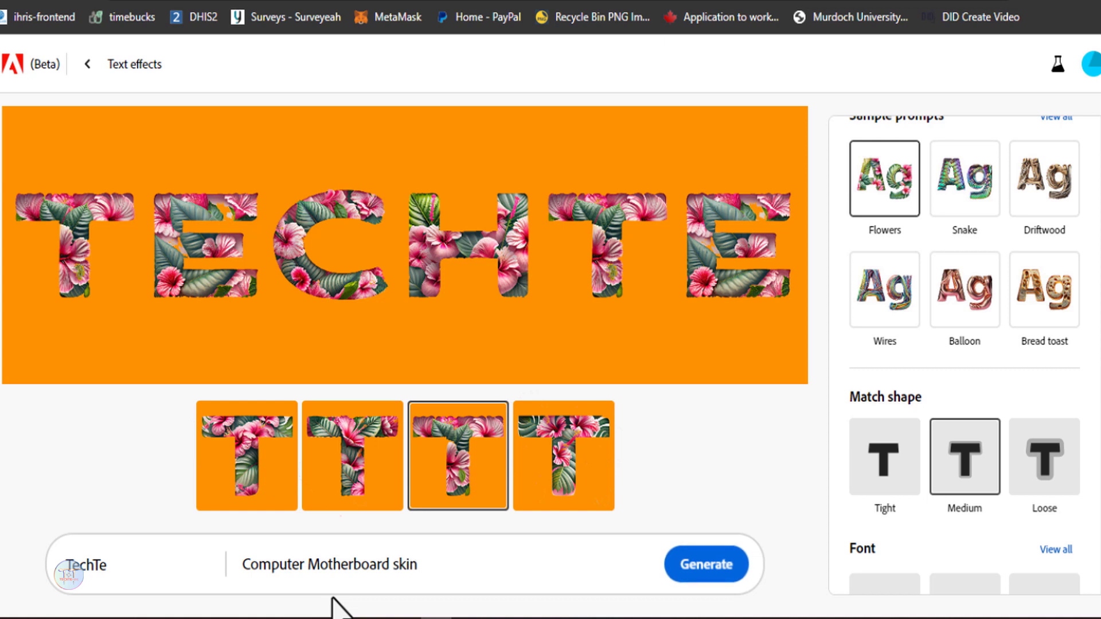
left_click(706, 566)
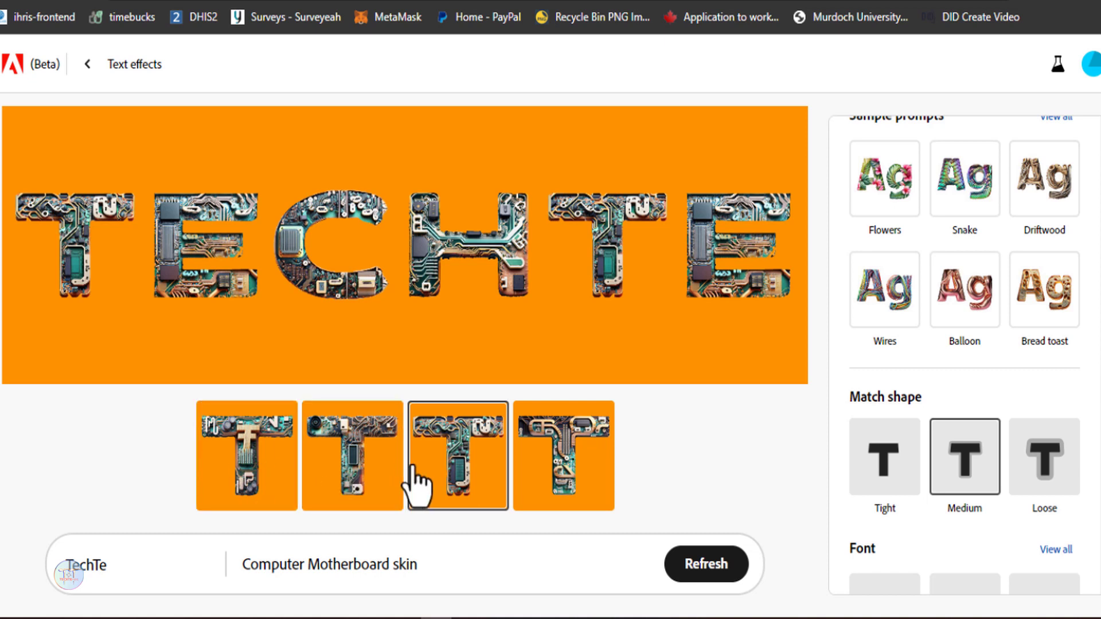
- Give the fourth circuit-board variant a blue background and download it
left_click(564, 482)
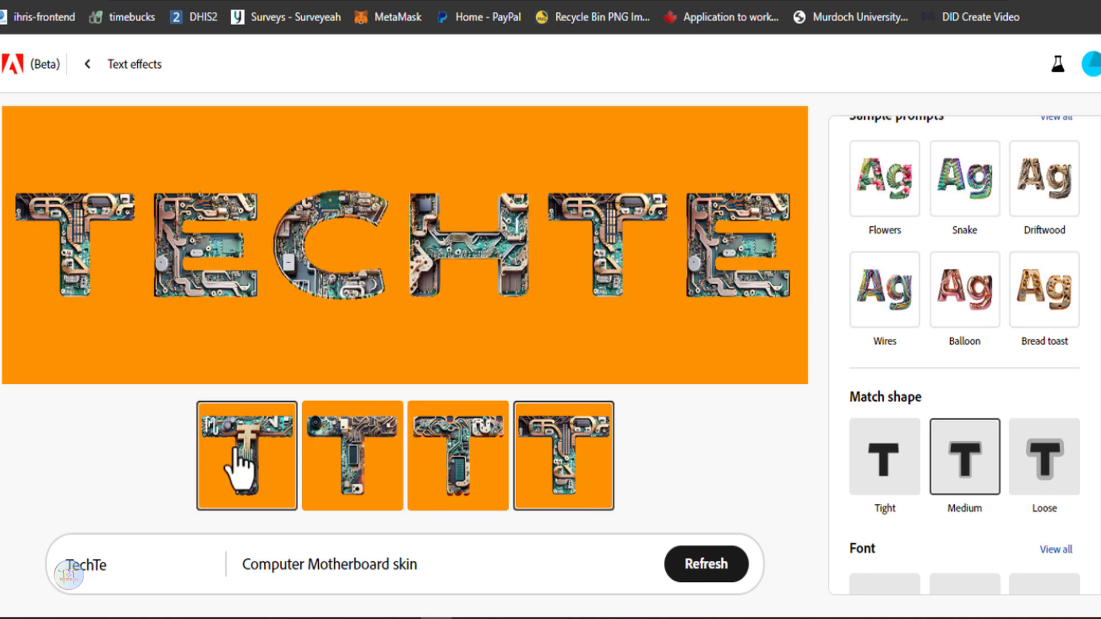
scroll(1032, 453, "down", 1)
scroll(1031, 453, "down", 7)
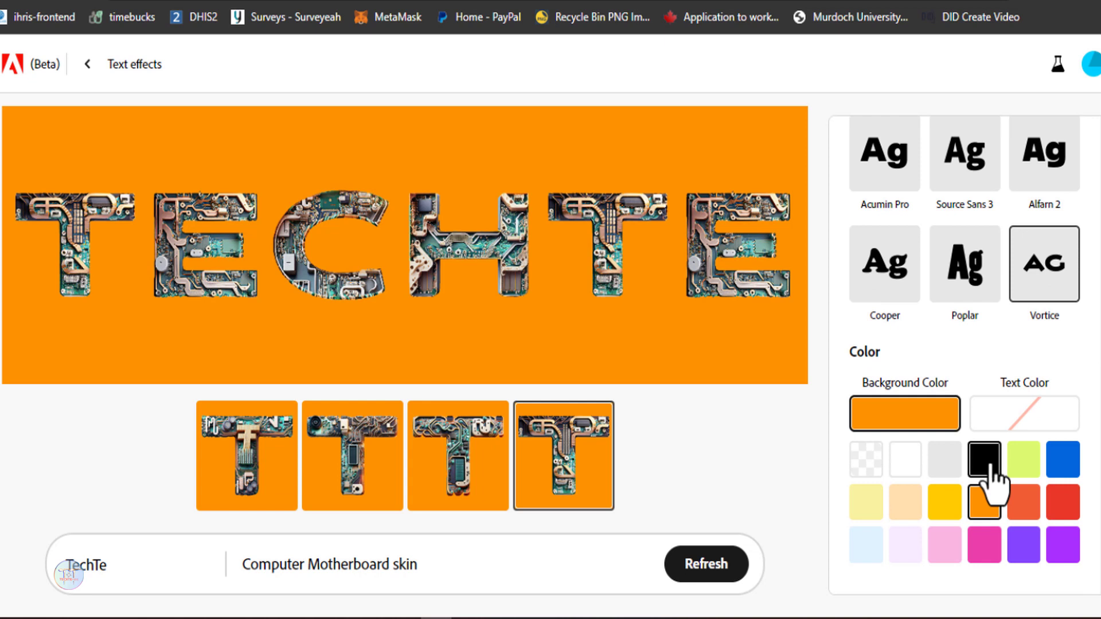
left_click(1048, 467)
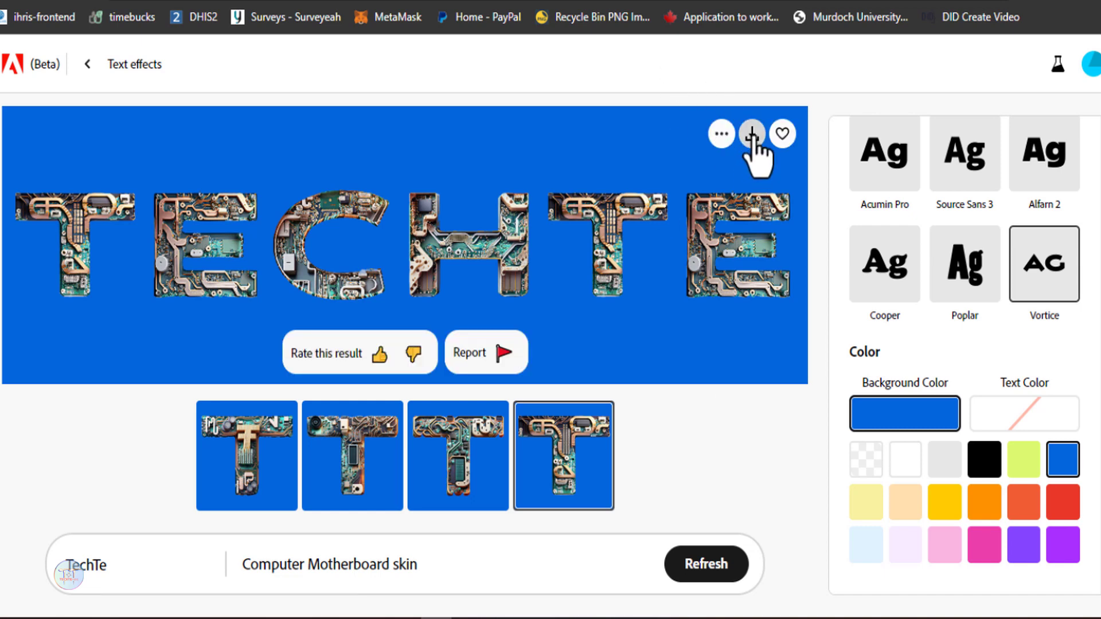
left_click(750, 138)
left_click(720, 528)
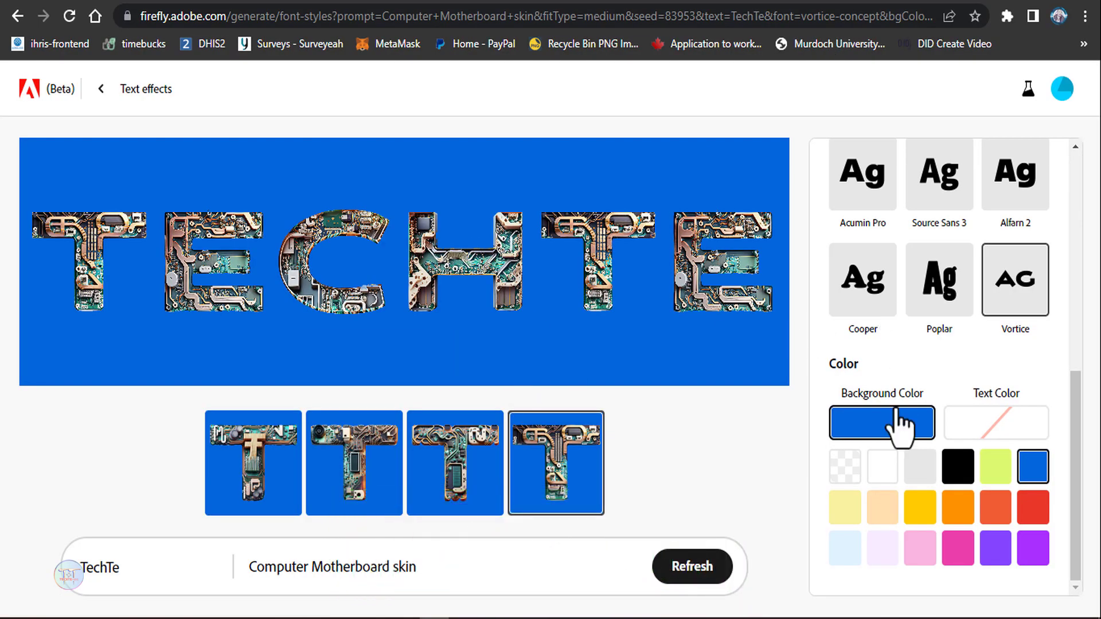
- Set the circuit-board TECHTE background to transparent and download that version
left_click(851, 467)
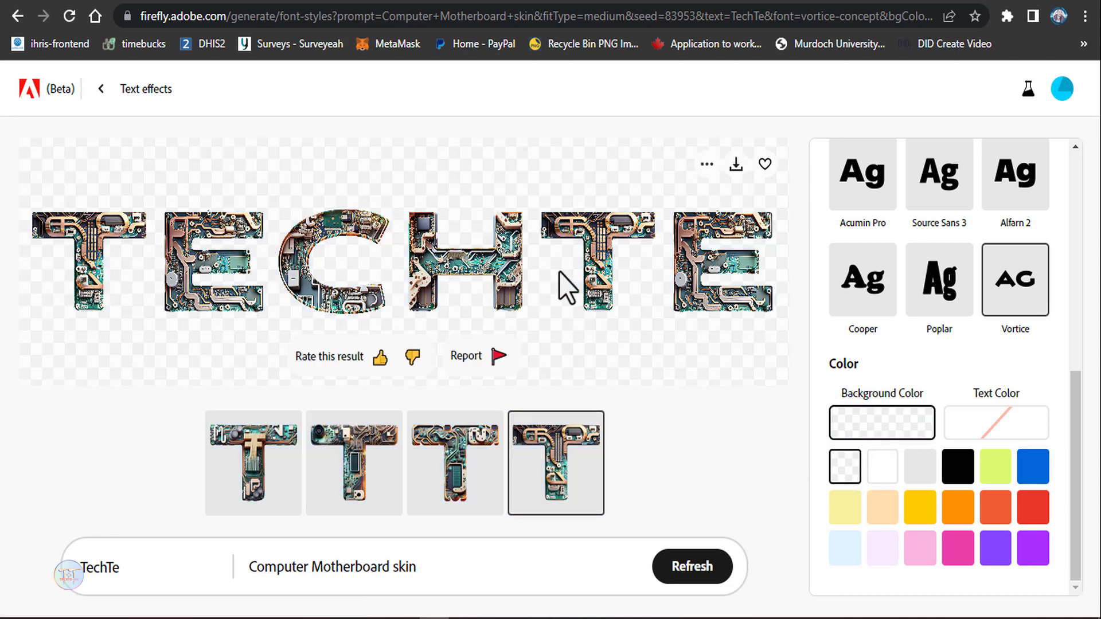
left_click(736, 164)
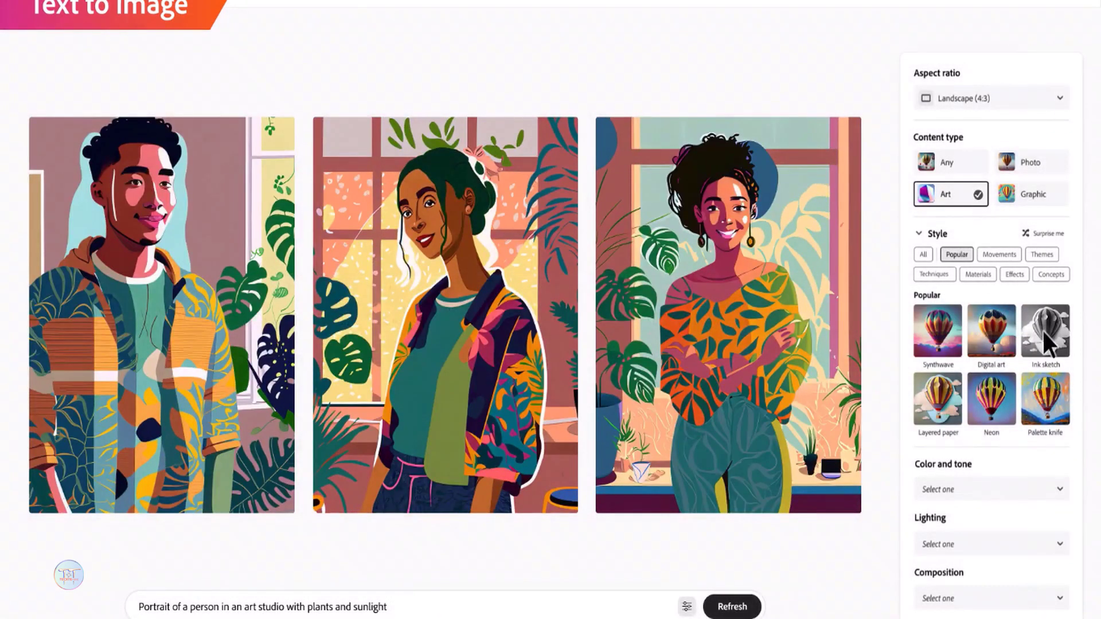
- Try the Ink sketch style and Photo content type, pick a widescreen extension, and enter 'A red jacket'
left_click(1045, 332)
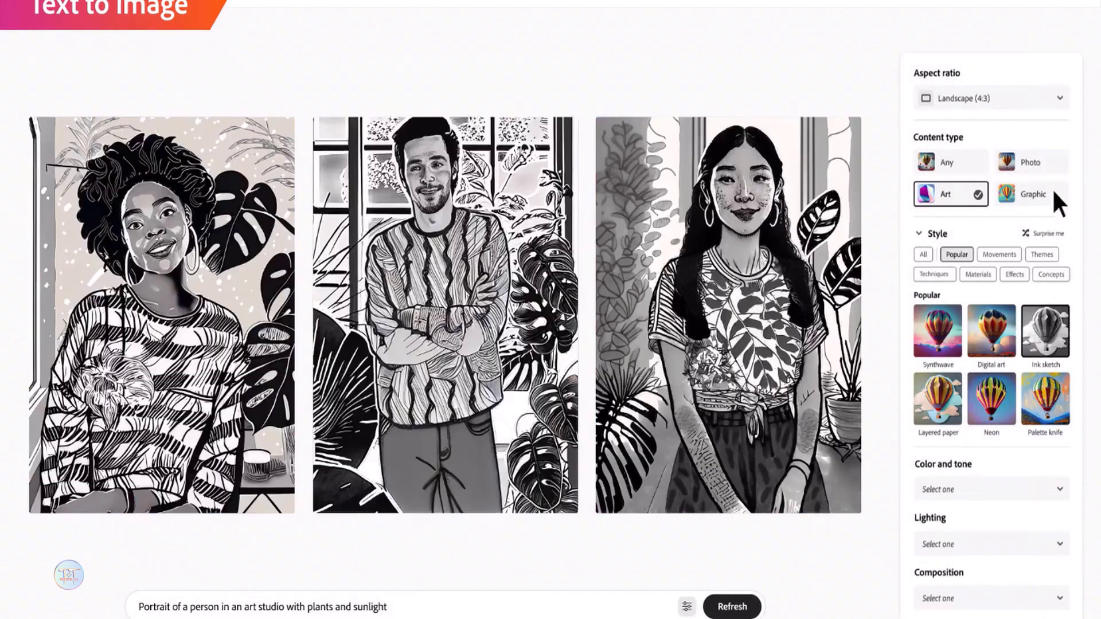
left_click(1048, 165)
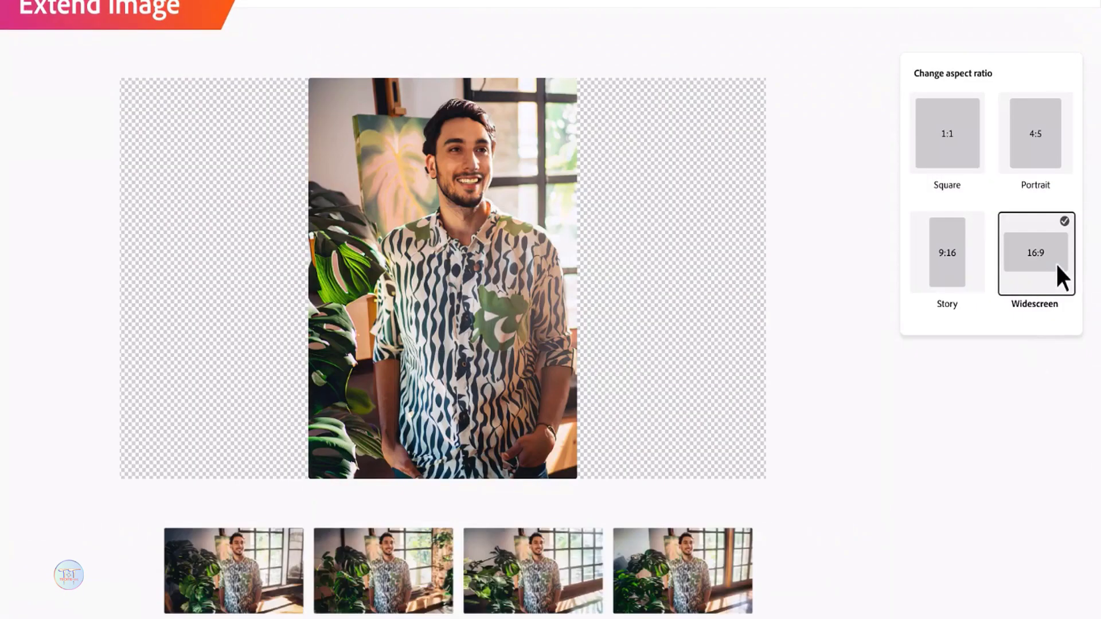
left_click(285, 610)
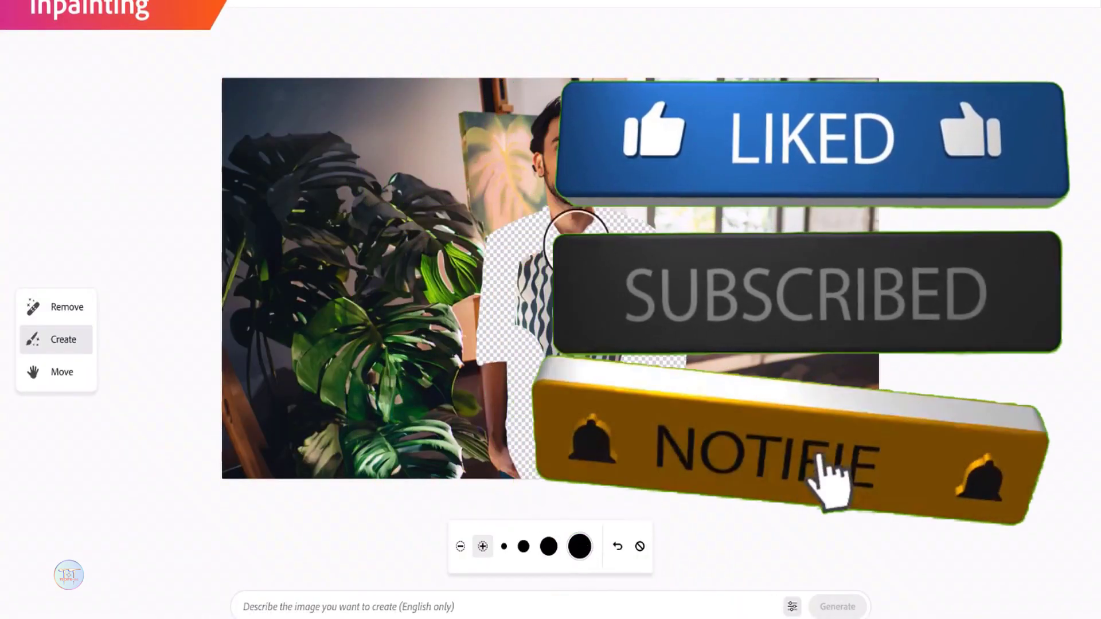
type("A red jacket")
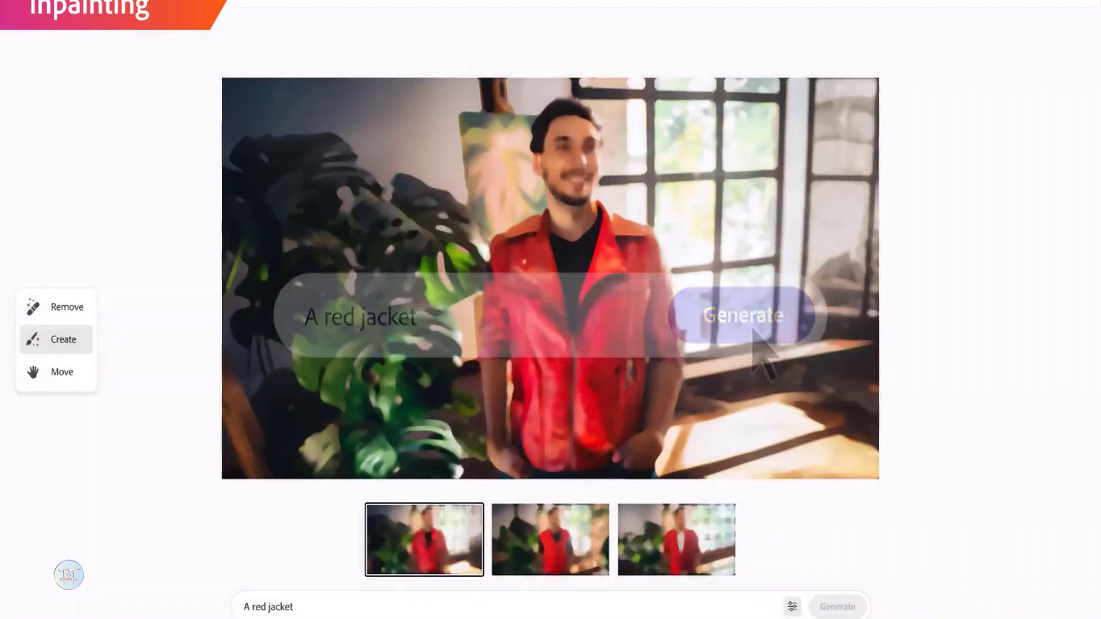